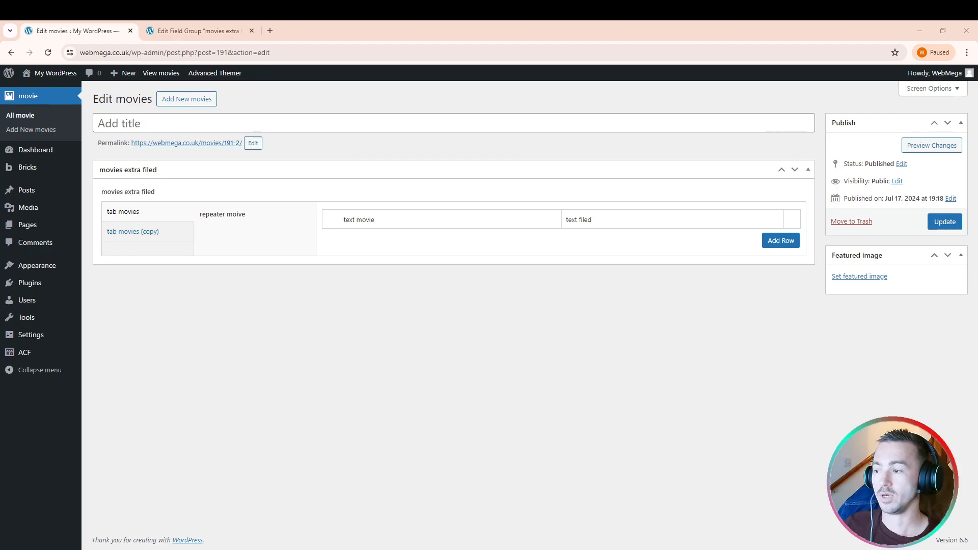
- Add two rows to the movie repeater under "tab movies"
left_click(780, 240)
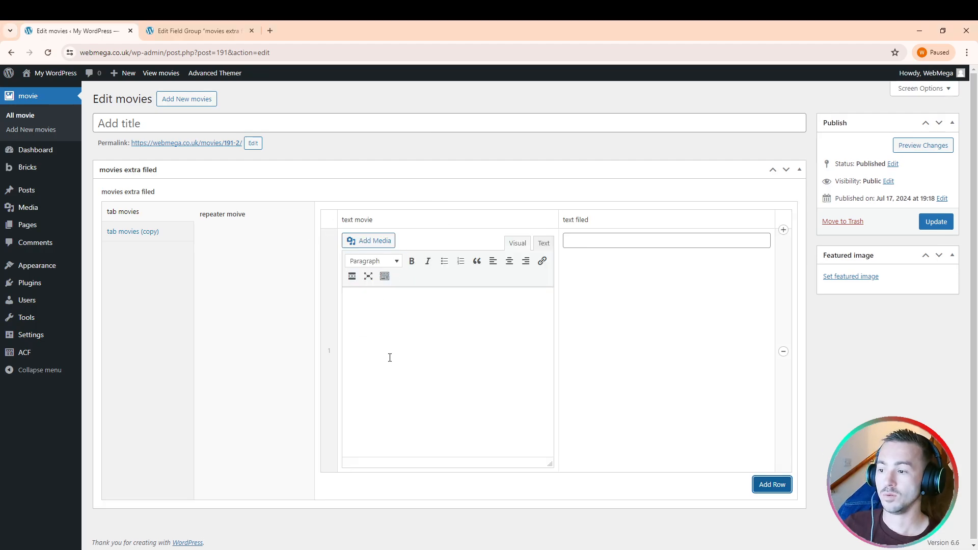
left_click(679, 239)
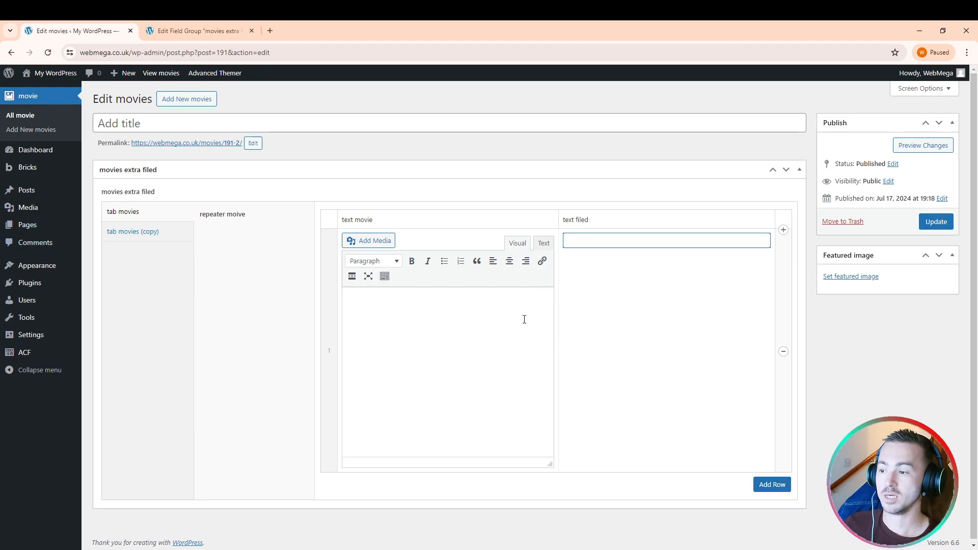
left_click(771, 484)
scroll(778, 451, "down", 2)
scroll(778, 450, "up", 2)
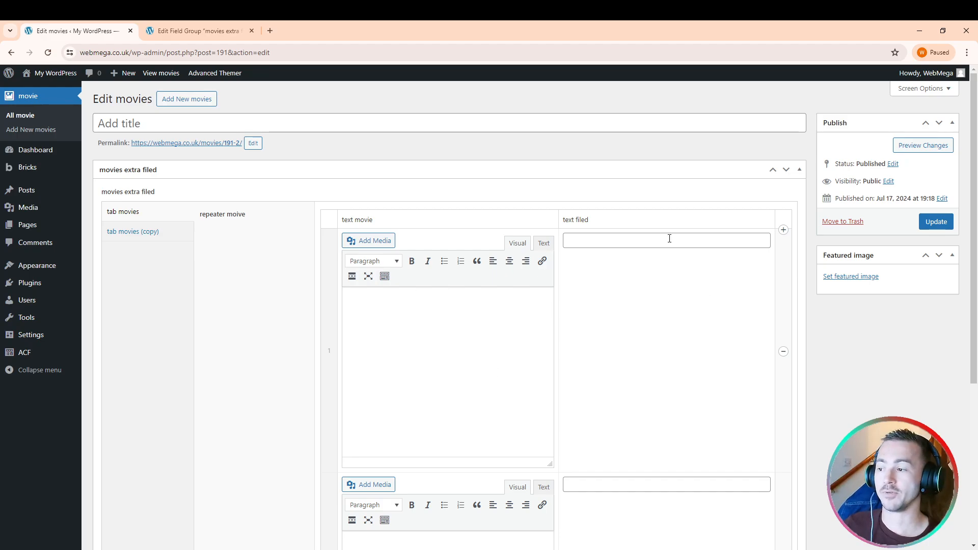
- Compare the repeater fields under "tab movies" and "tab movies (copy)"
left_click(152, 235)
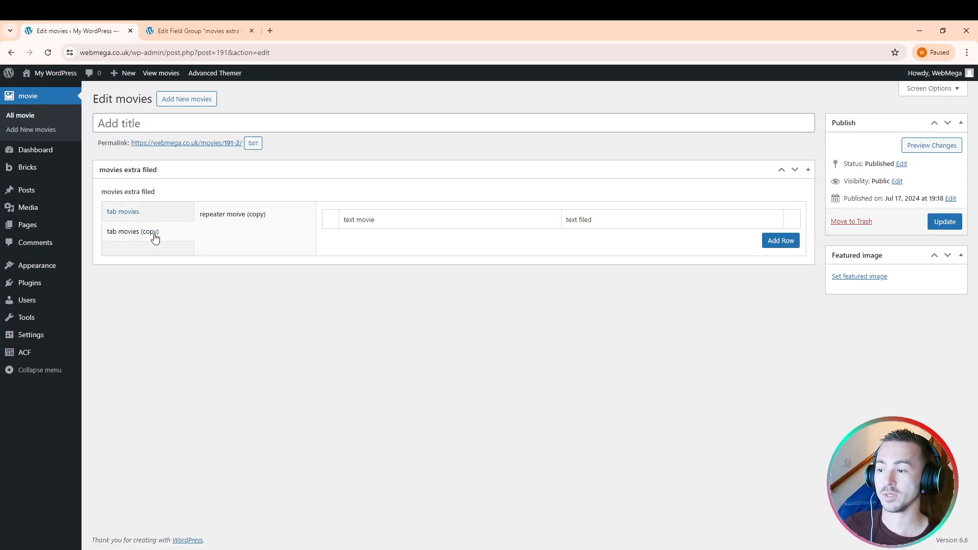
left_click(111, 213)
left_click(116, 231)
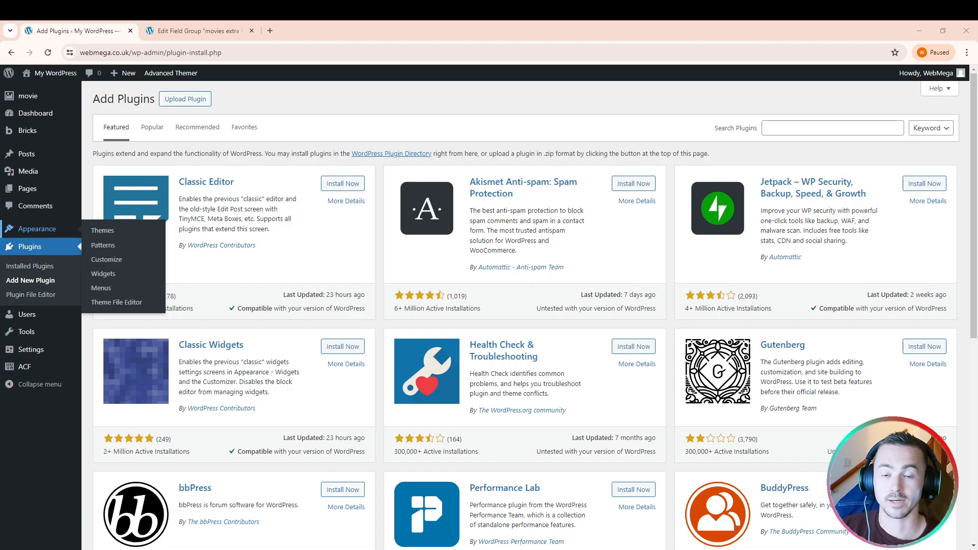
- Enter "acf" in the plugin directory search, and clear the search text
left_click(810, 129)
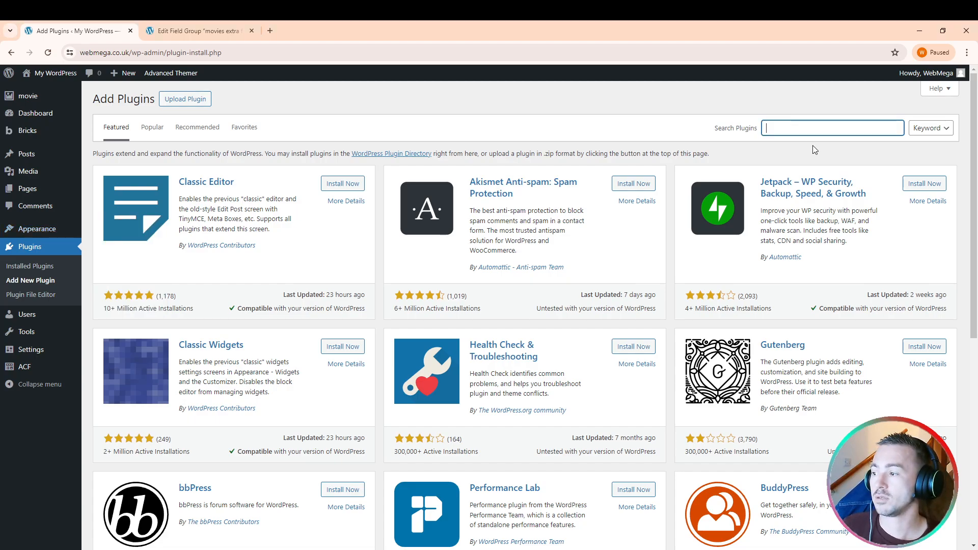
type("acf")
key("ctrl+a")
key("BackSpace")
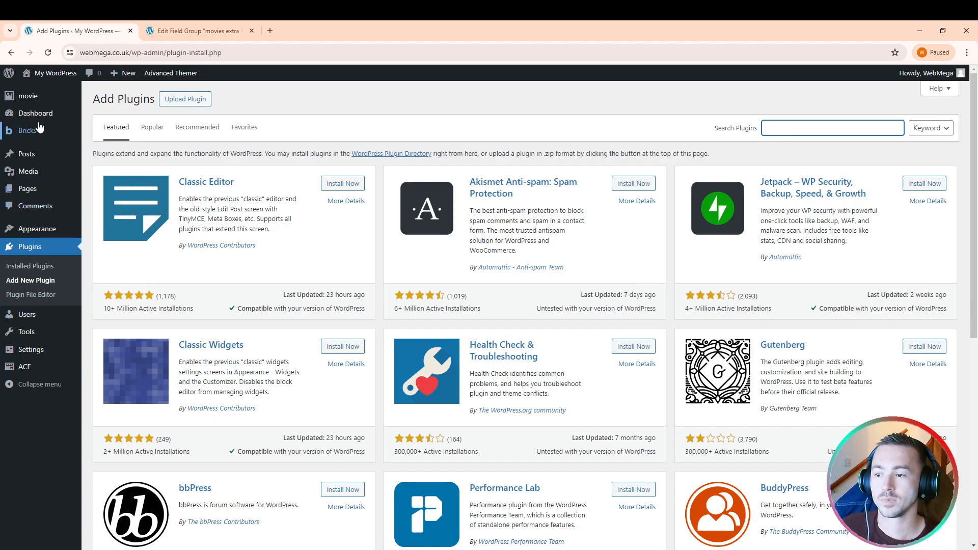
- Move the untitled movie post to the trash
mouse_move(31, 95)
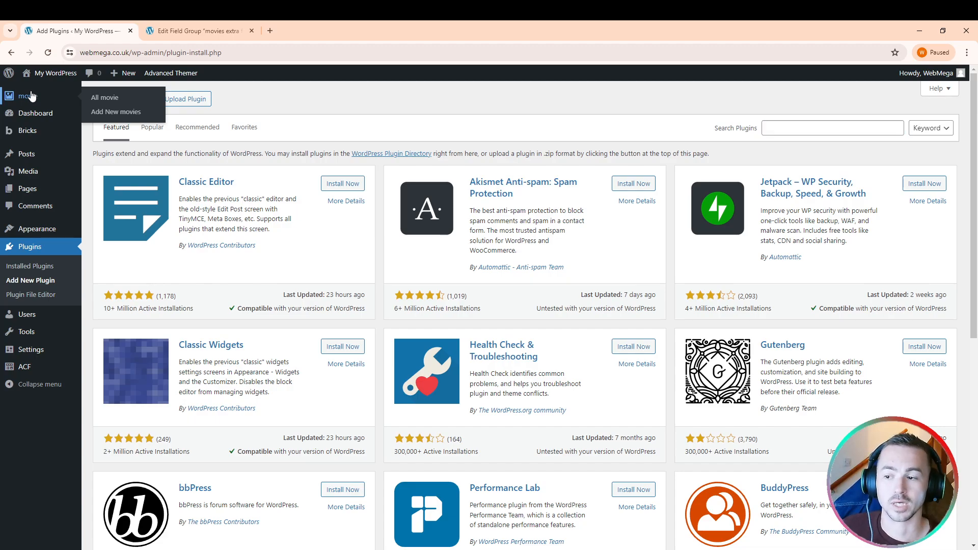
left_click(31, 96)
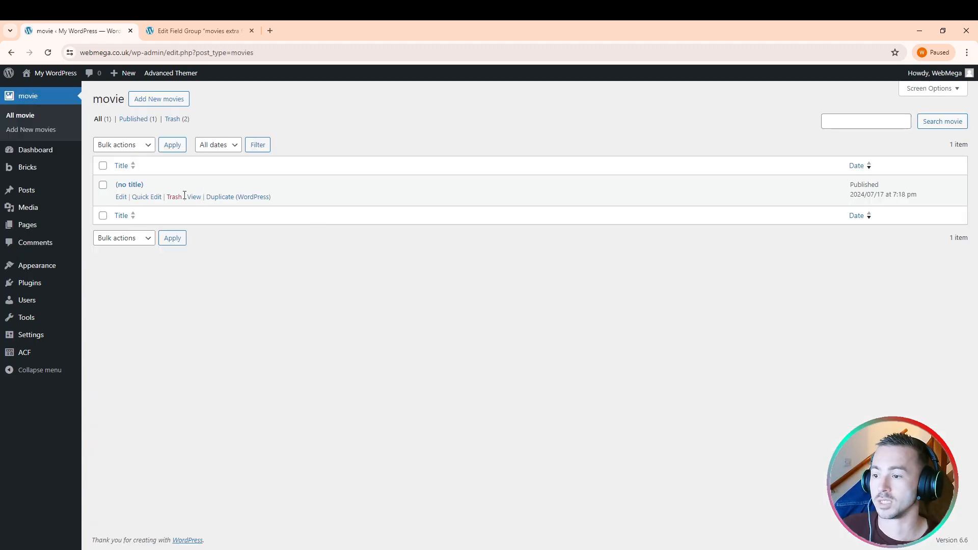
left_click(174, 197)
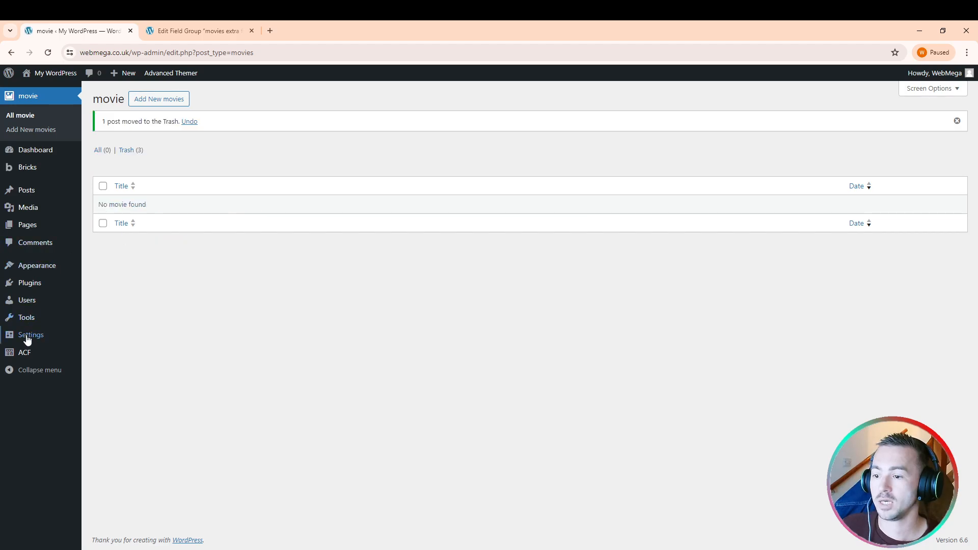
- Move the "movies extra filed" field group and the existing ACF movie post type to the trash
left_click(23, 351)
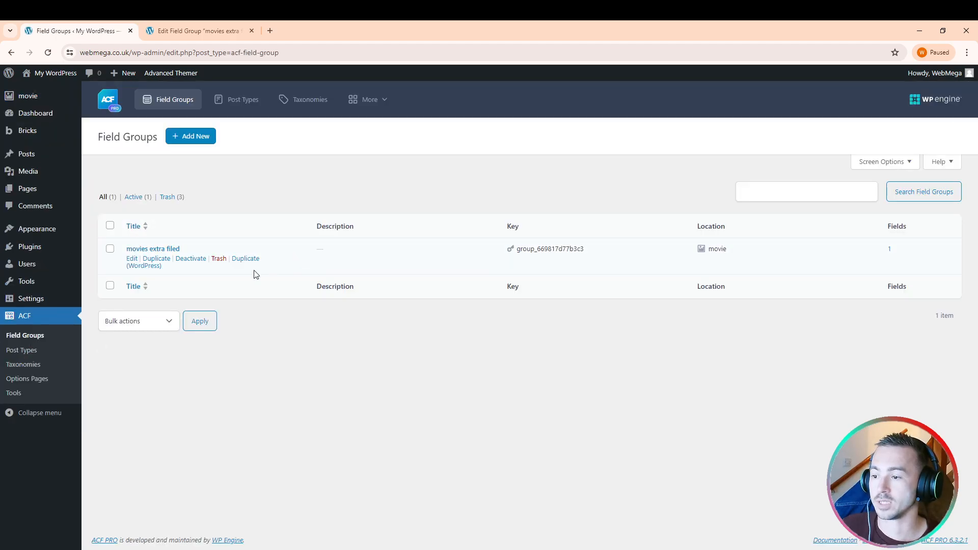
left_click(219, 261)
left_click(31, 351)
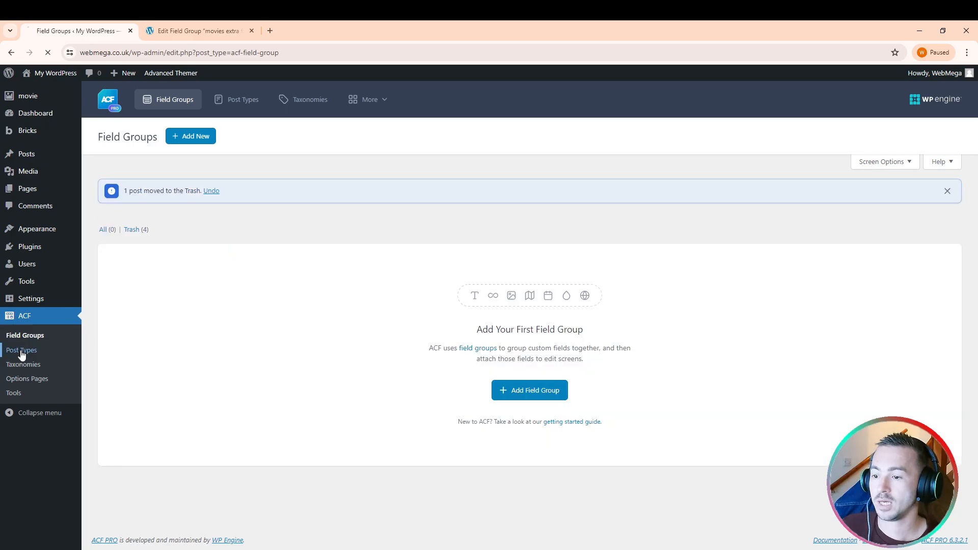
left_click(219, 262)
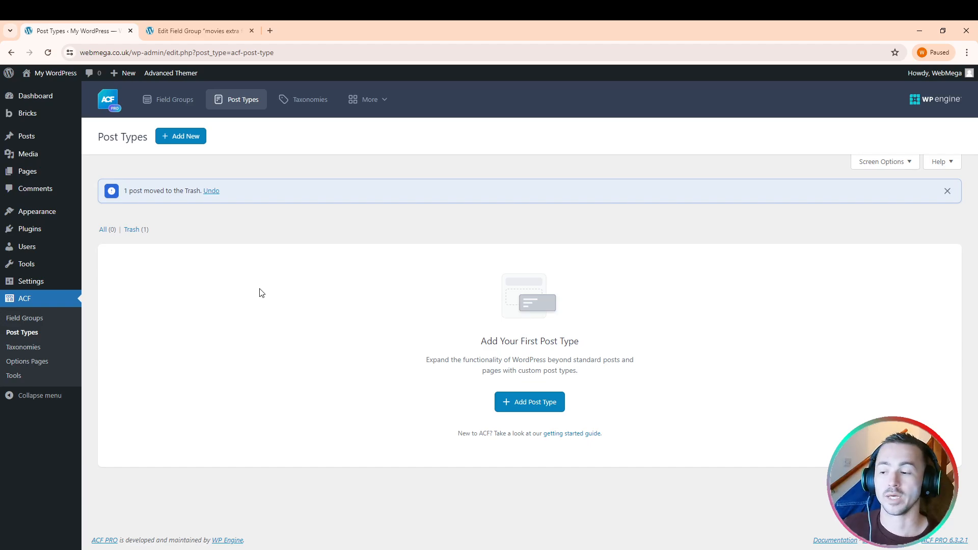
- Start a new ACF post type with plural label "movies", singular label "movie" and post type key "movie"
left_click(536, 405)
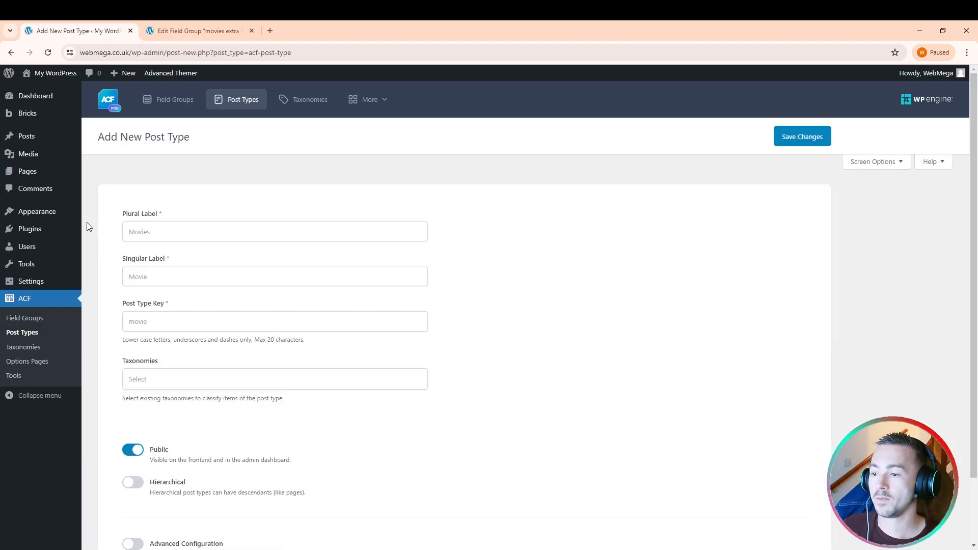
left_click(133, 233)
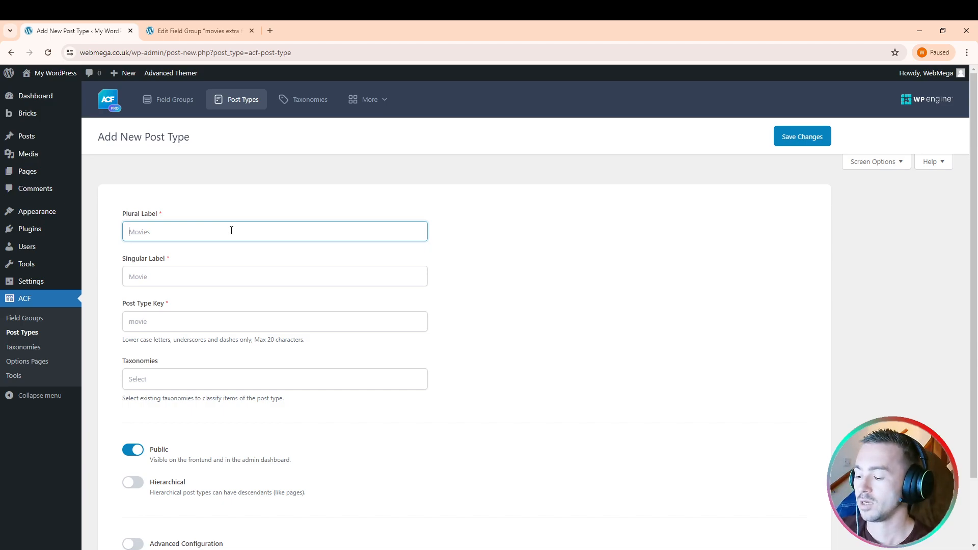
type("movies")
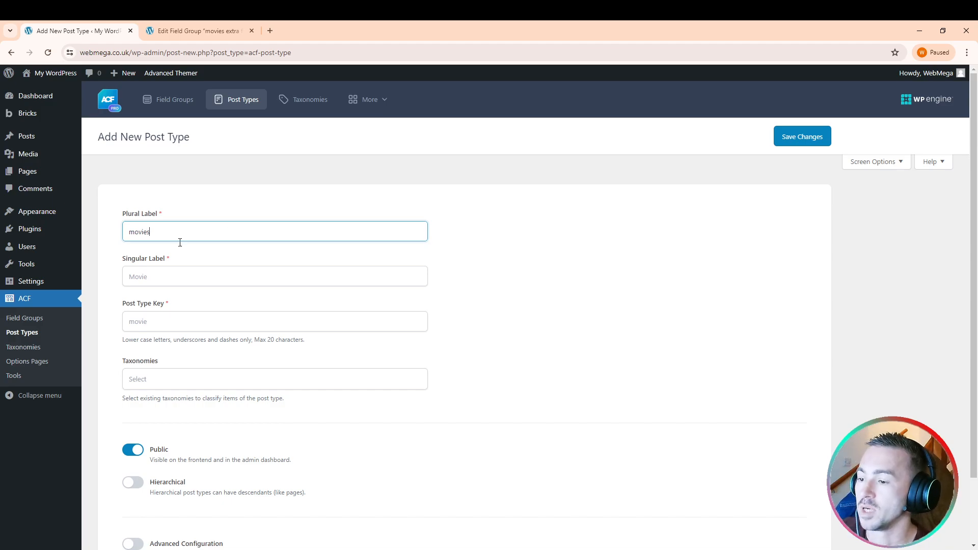
left_click(164, 281)
type("movie")
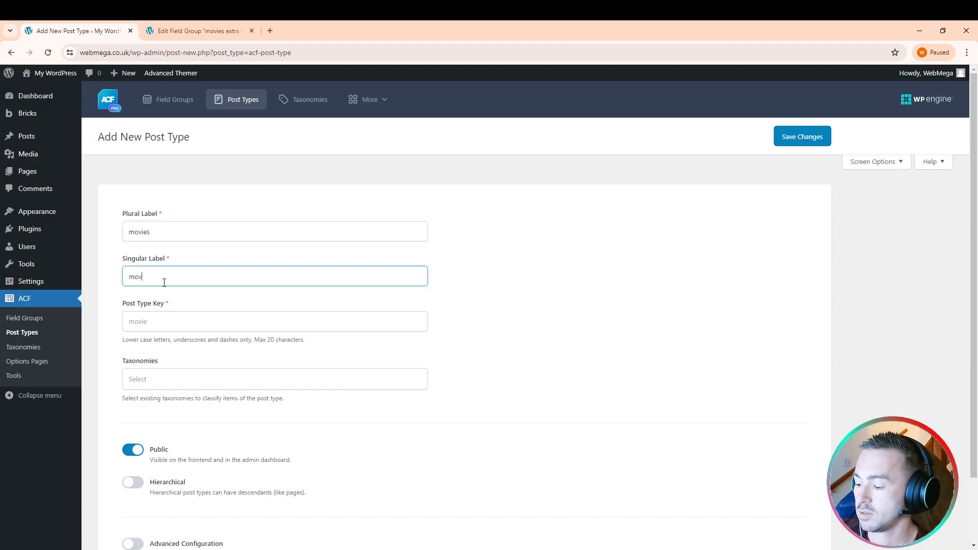
left_click(178, 326)
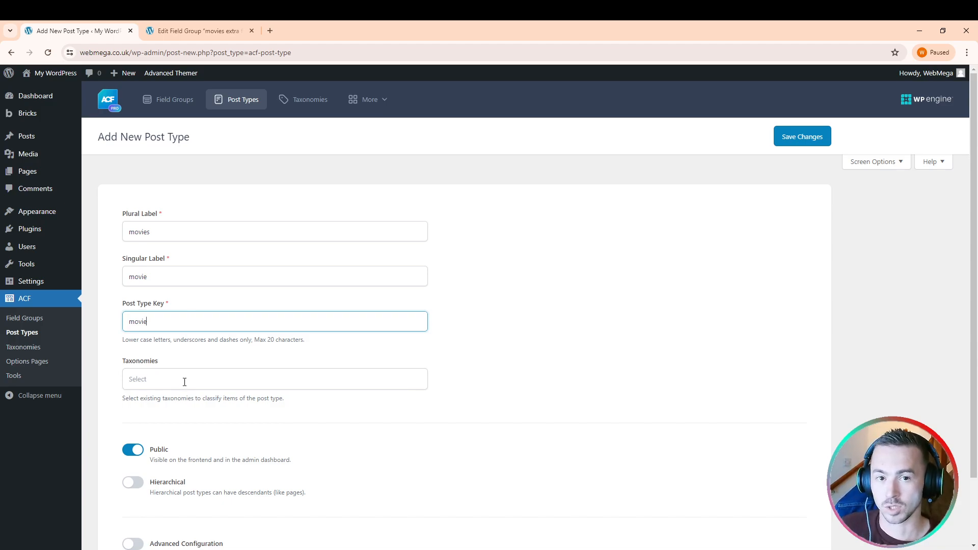
- Make the post type hierarchical and enable its advanced configuration, with Editor support turned off
scroll(185, 382, "down", 2)
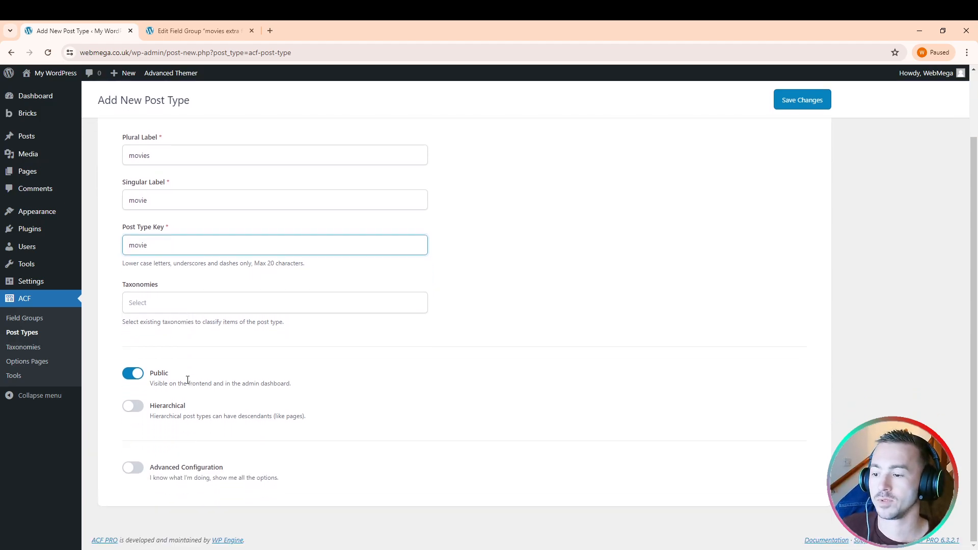
left_click(133, 408)
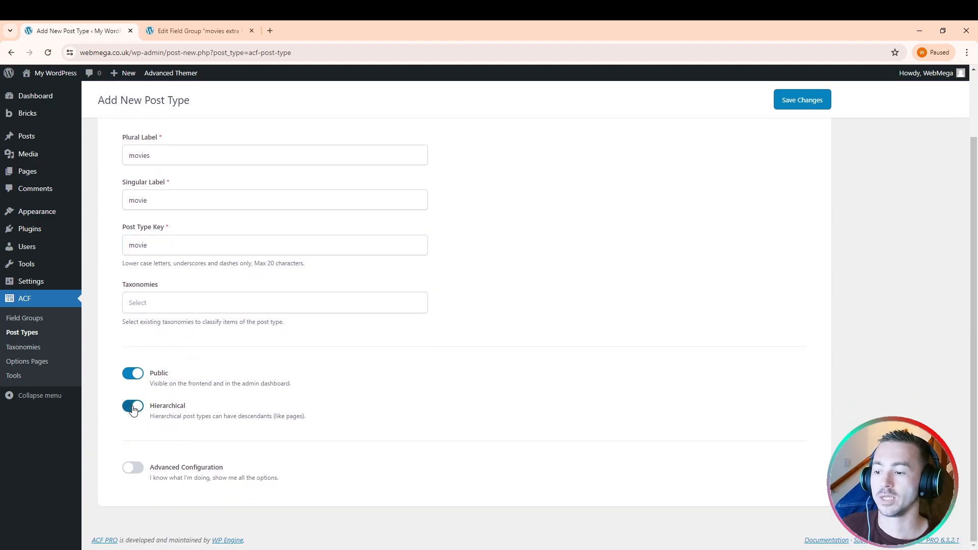
left_click(133, 467)
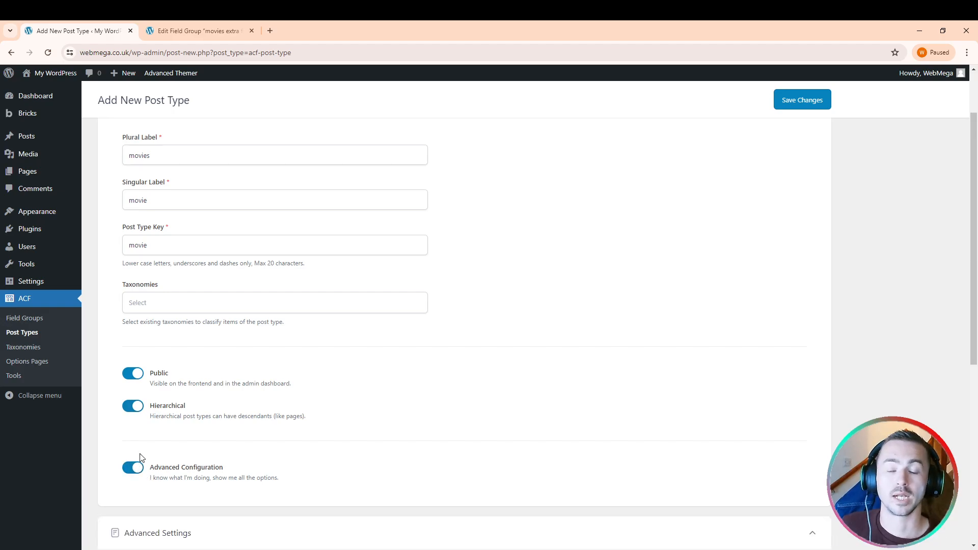
scroll(104, 446, "down", 5)
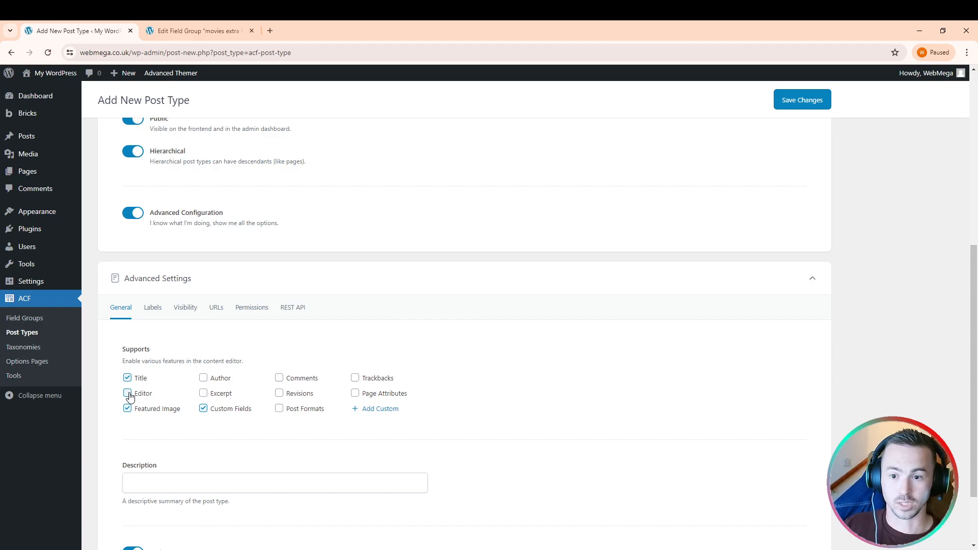
scroll(435, 484, "down", 2)
scroll(443, 416, "up", 1)
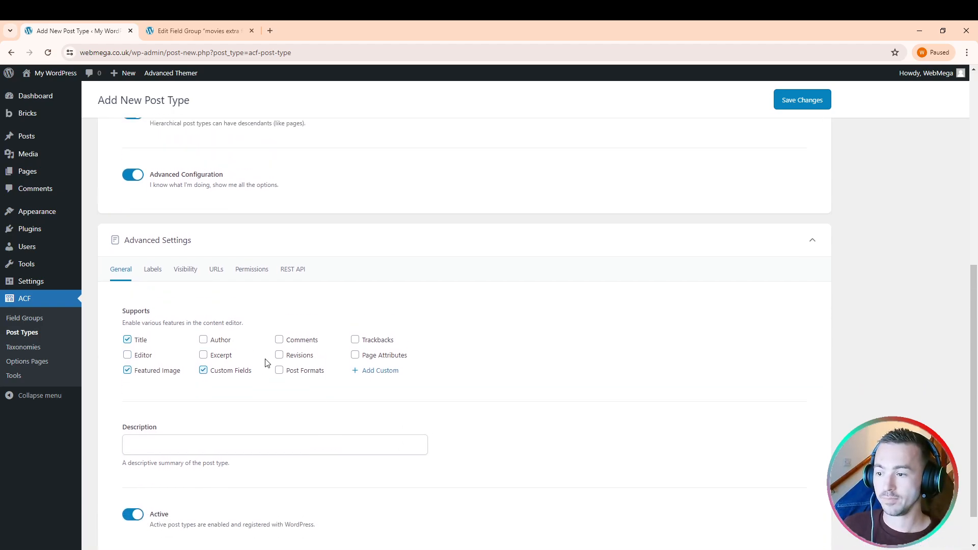
- Set the post type's admin menu position to 1 and choose the picture Dashicon as its menu icon
left_click(185, 276)
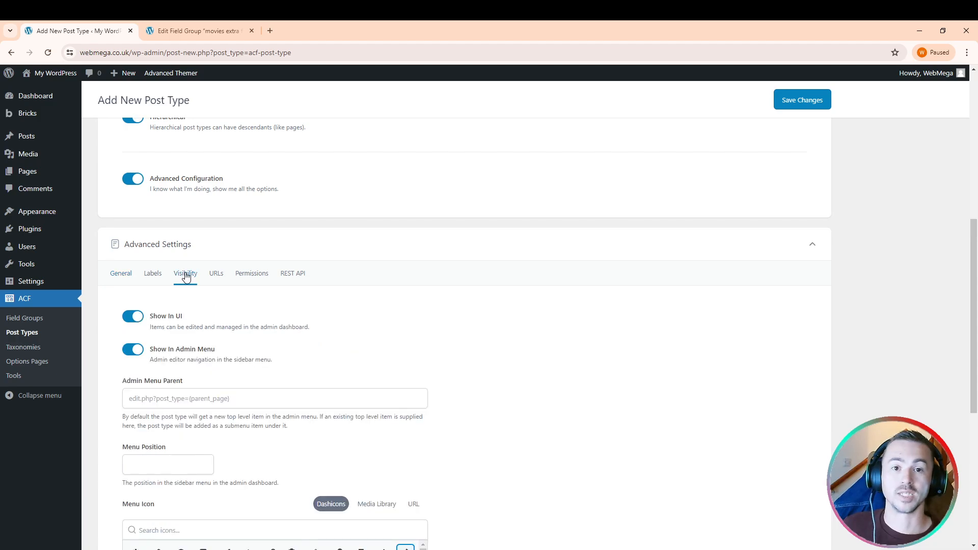
scroll(185, 276, "down", 3)
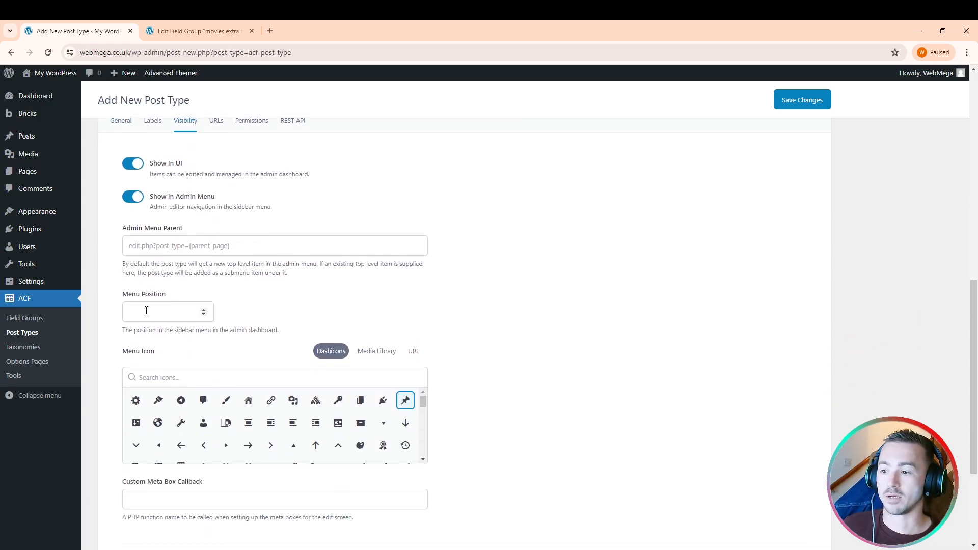
left_click(146, 311)
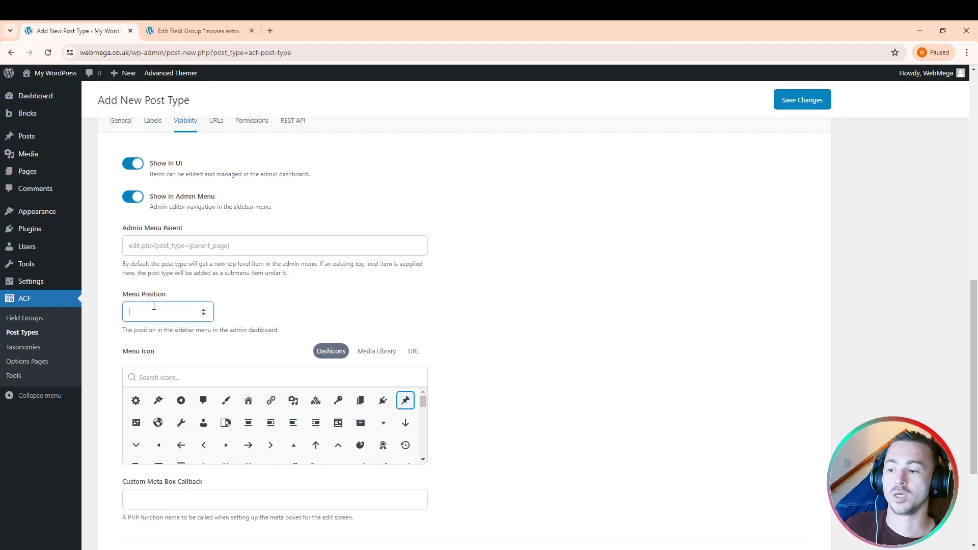
type("1")
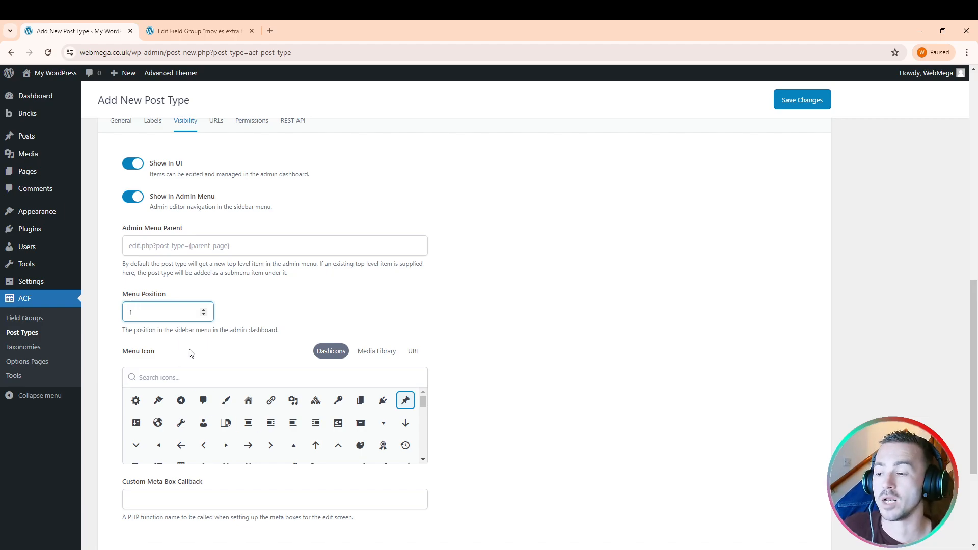
scroll(371, 431, "down", 5)
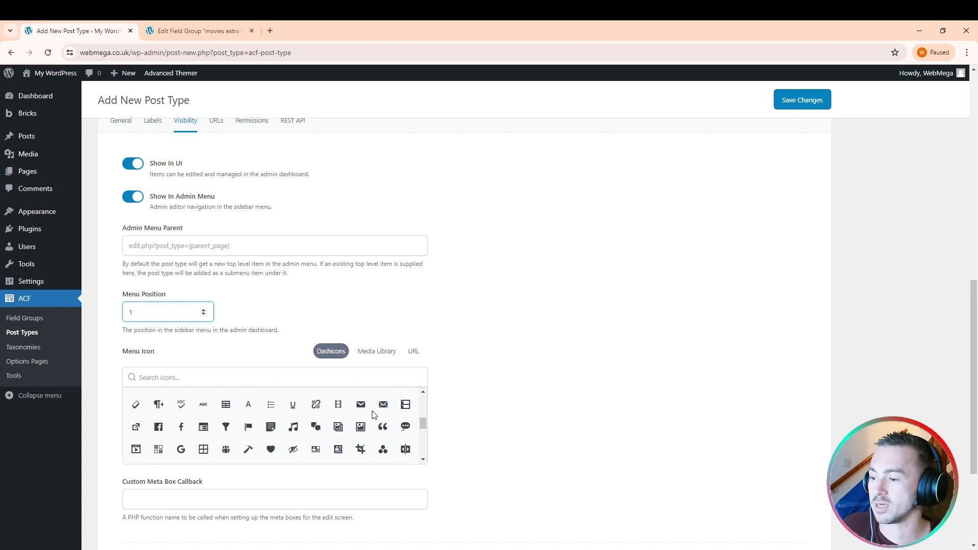
left_click(361, 426)
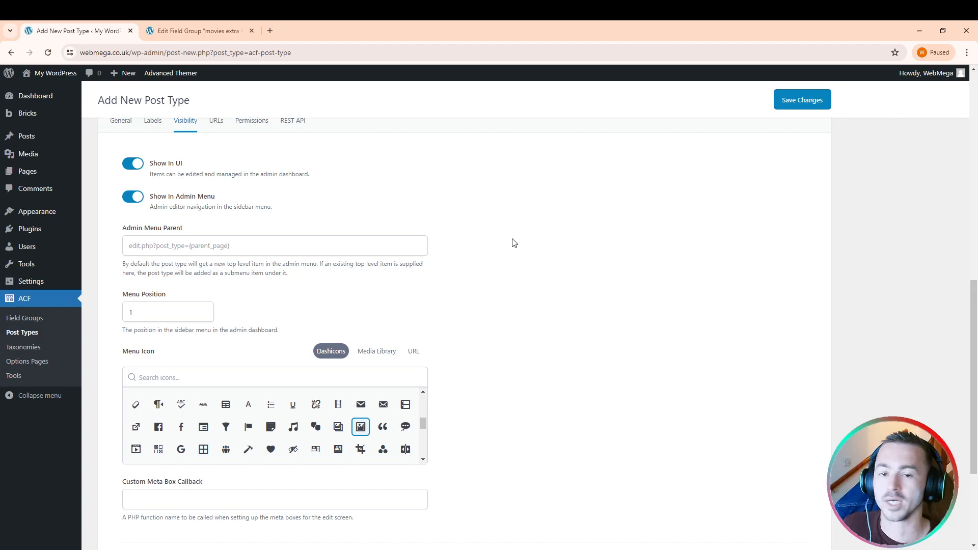
- Check the remaining visibility settings and save the new movies post type
scroll(509, 243, "down", 3)
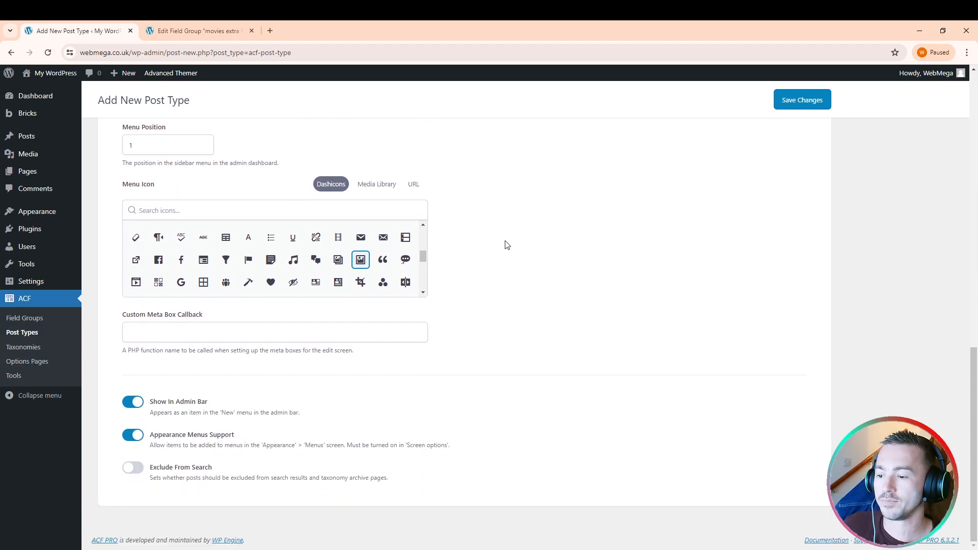
scroll(588, 214, "up", 5)
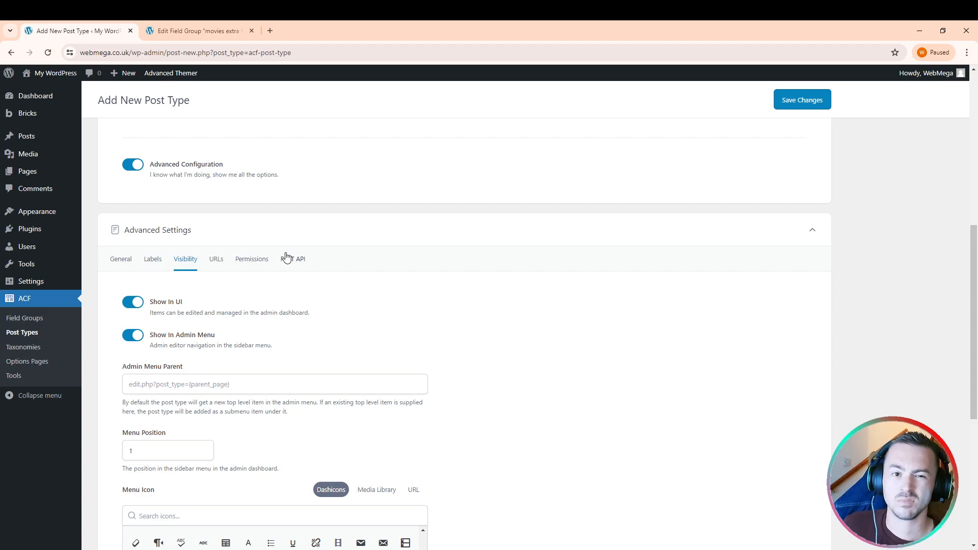
left_click(807, 100)
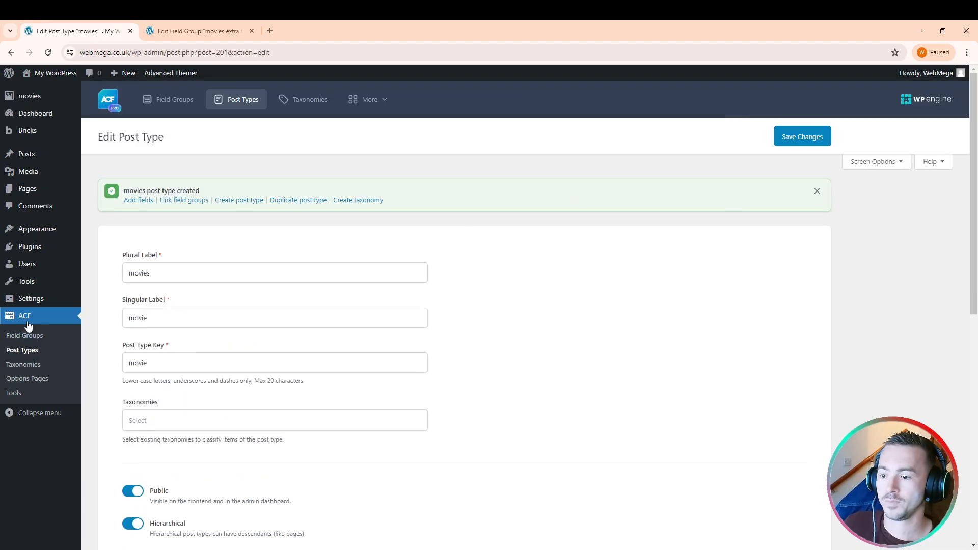
- Start a new ACF field group titled "movie"
left_click(23, 337)
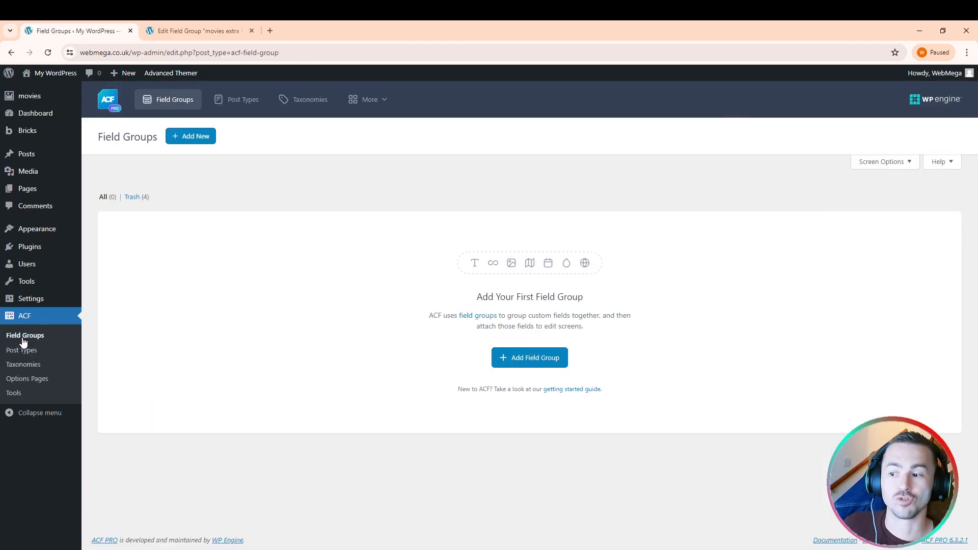
left_click(536, 363)
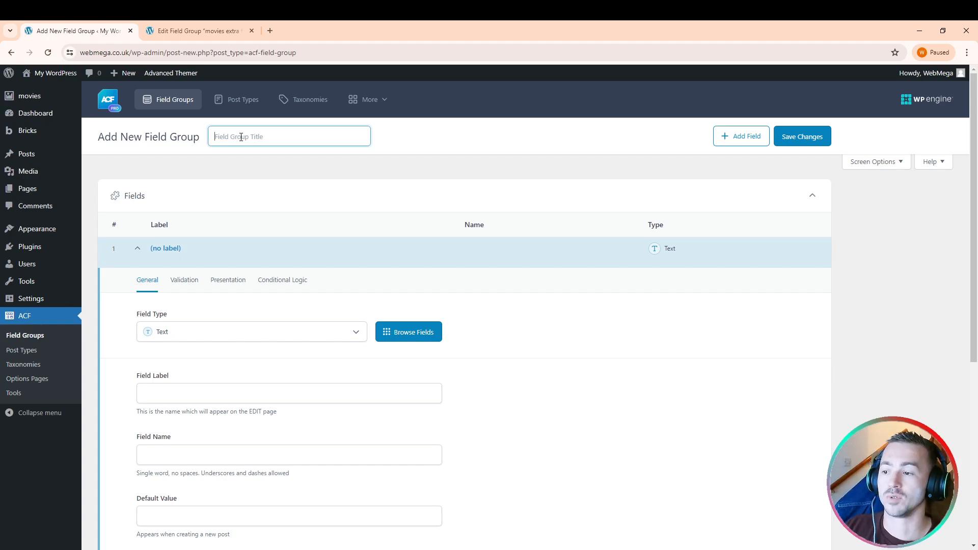
type("movie")
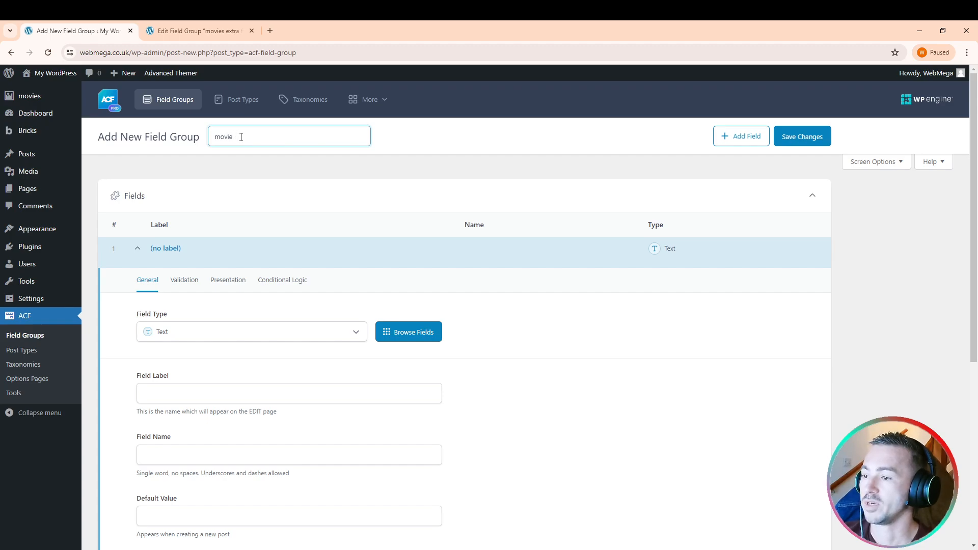
- Title the field group "movie extra filed" and reuse that text as the first field's label
type("sex")
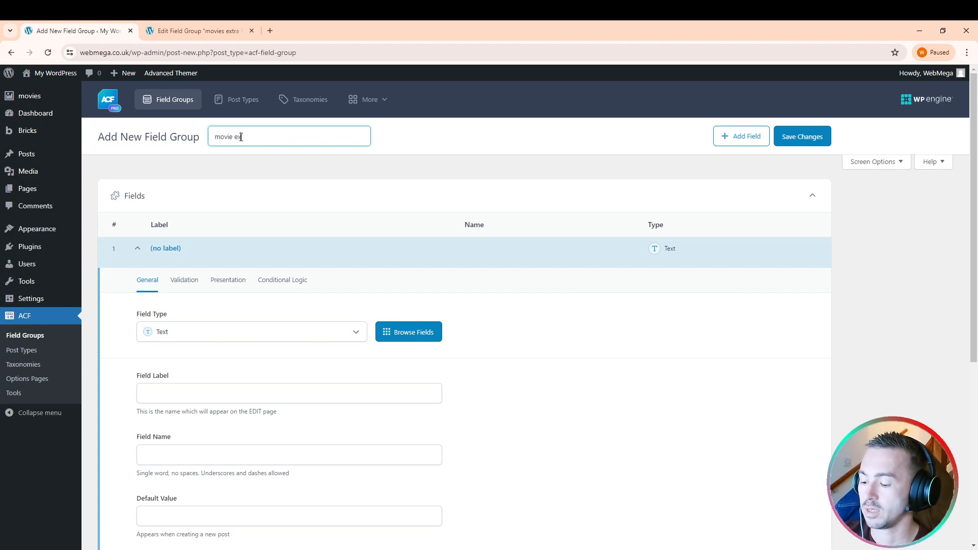
type("tra filed")
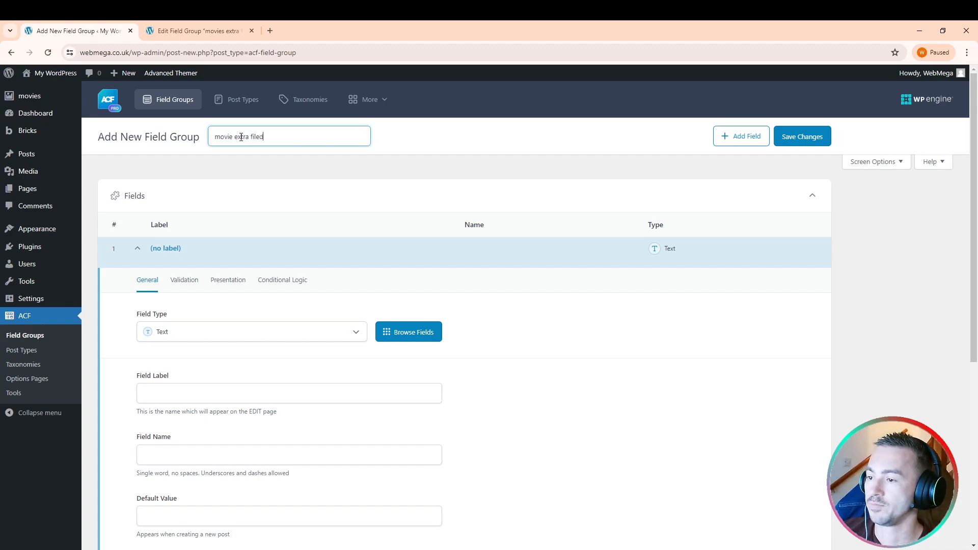
left_click_drag(265, 137, 143, 137)
key("ctrl+c")
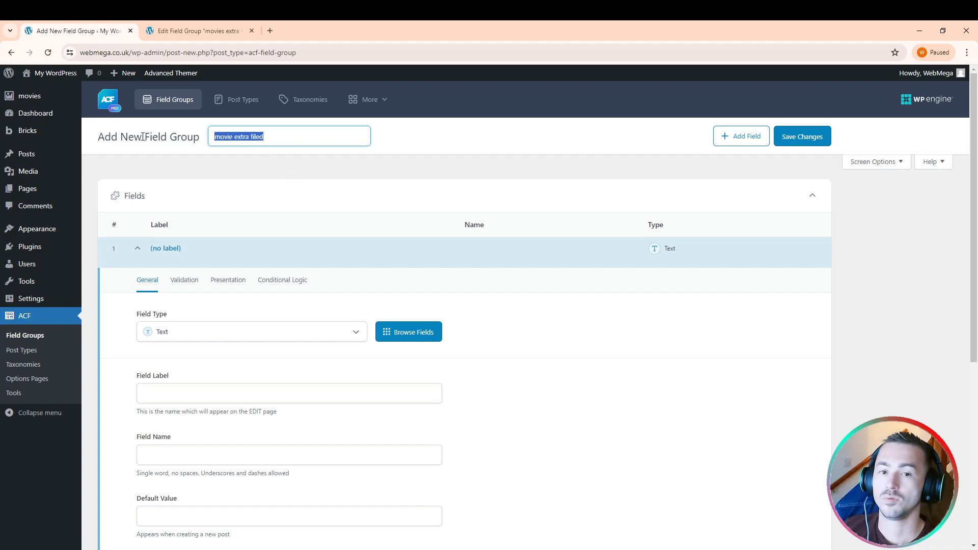
left_click(188, 393)
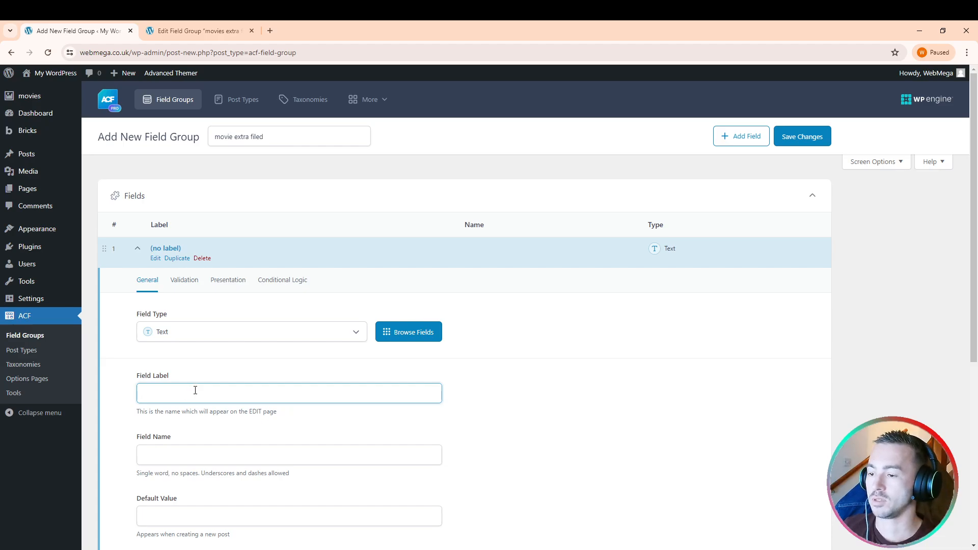
key("ctrl+v")
- Change the first field's type from Text to Group
left_click(206, 336)
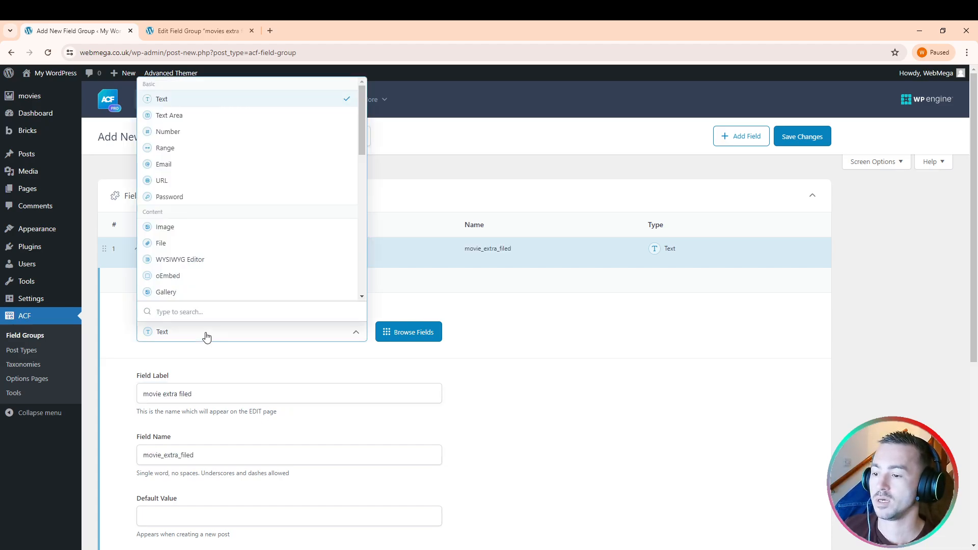
type("ghr")
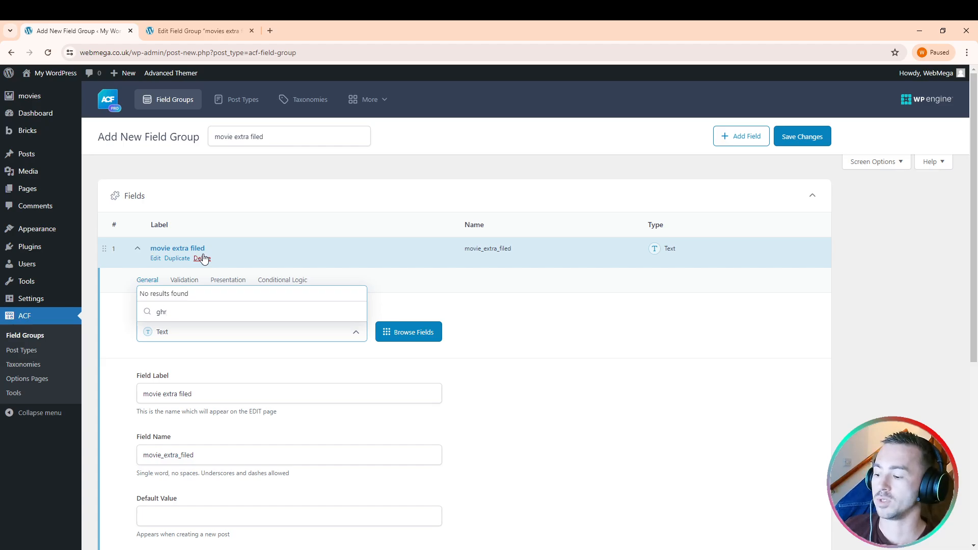
key("BackSpace")
key("BackSpace")
type("ghr")
key("BackSpace")
key("BackSpace")
key("BackSpace")
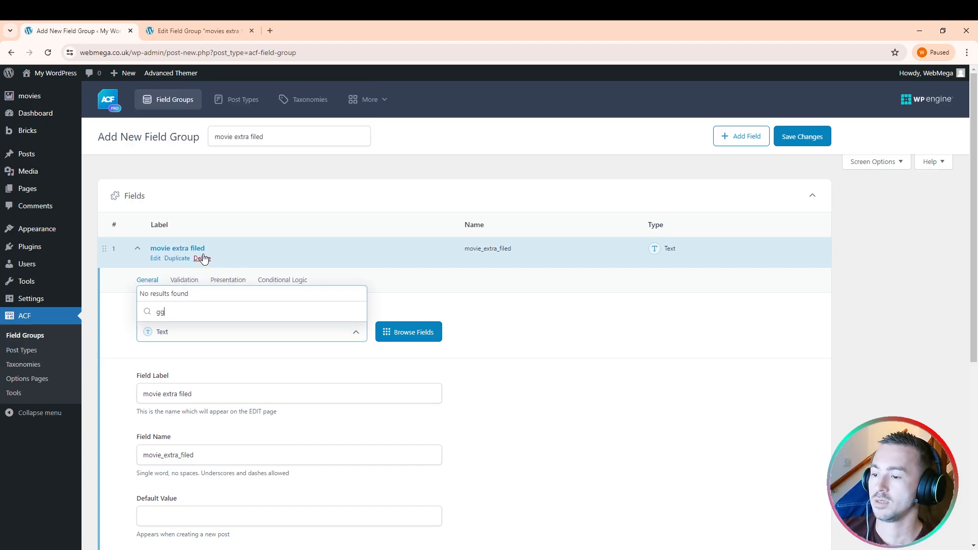
type("r")
left_click(180, 293)
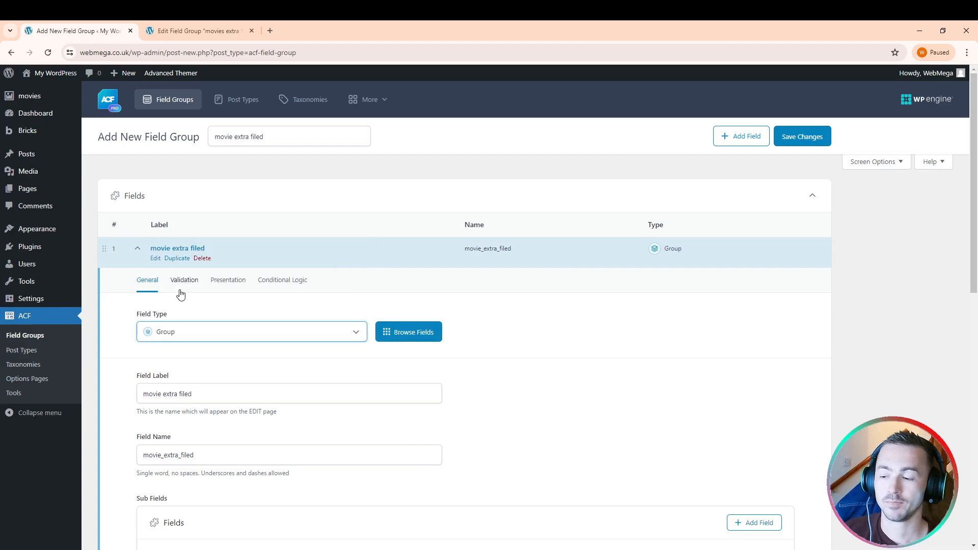
- Relabel the group field "movie extra group" and replace its field name with movie_extra_group
scroll(197, 389, "down", 3)
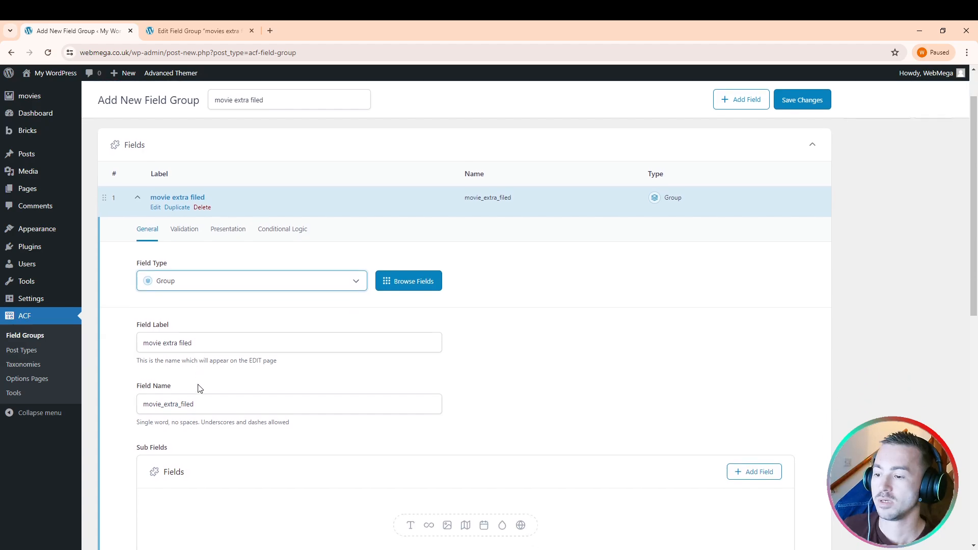
double_click(226, 235)
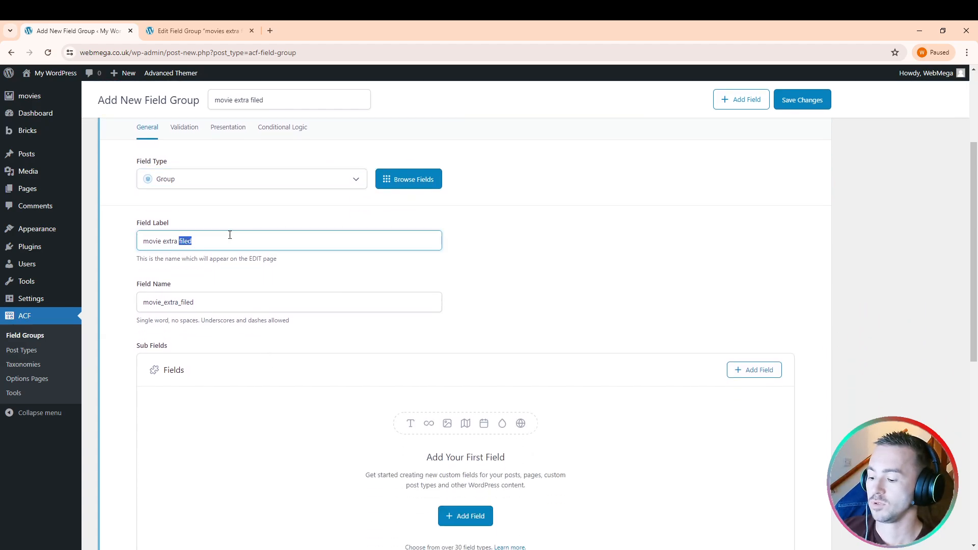
type("group")
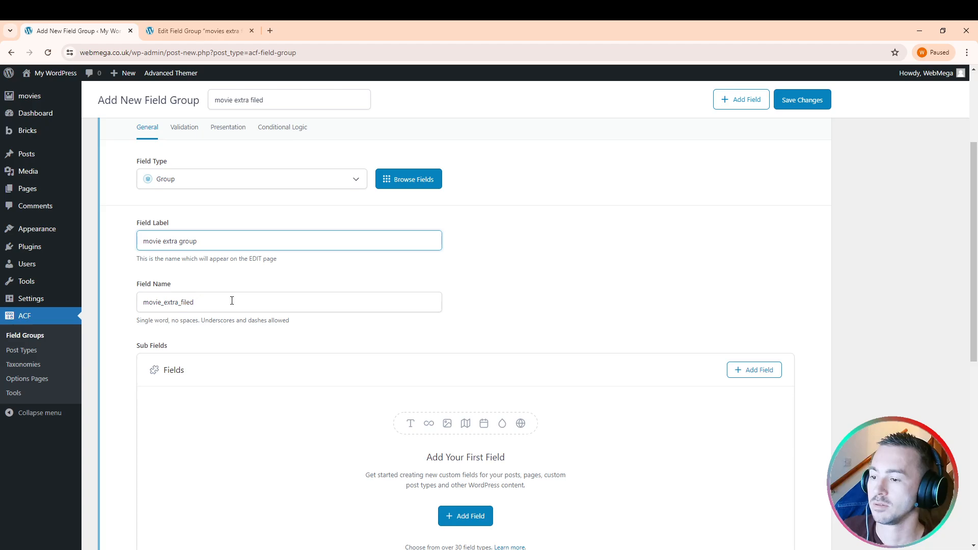
left_click(232, 301)
key("BackSpace")
key("BackSpace")
key("BackSpace")
key("BackSpace")
key("BackSpace")
key("BackSpace")
key("BackSpace")
key("BackSpace")
key("BackSpace")
key("BackSpace")
key("BackSpace")
key("BackSpace")
key("BackSpace")
key("BackSpace")
key("BackSpace")
key("BackSpace")
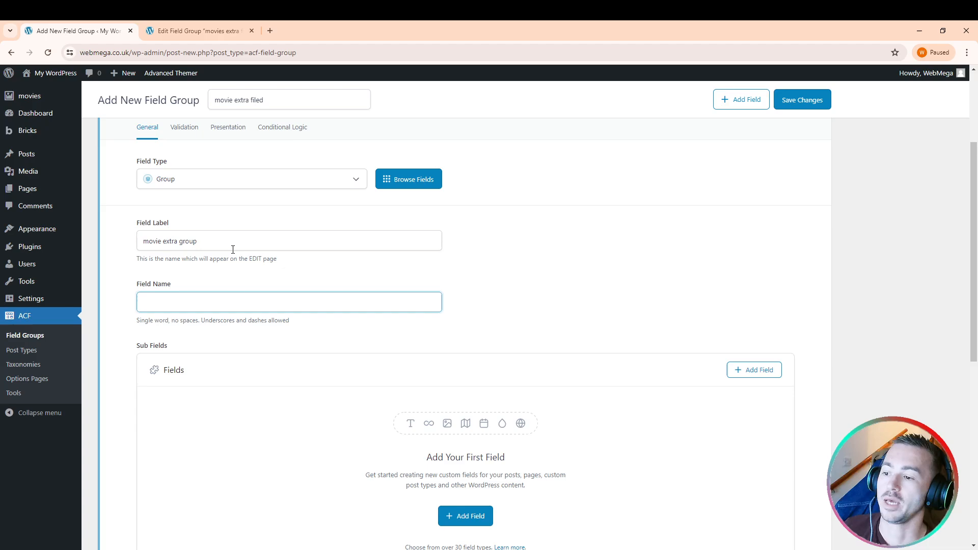
left_click(232, 241)
left_click(244, 308)
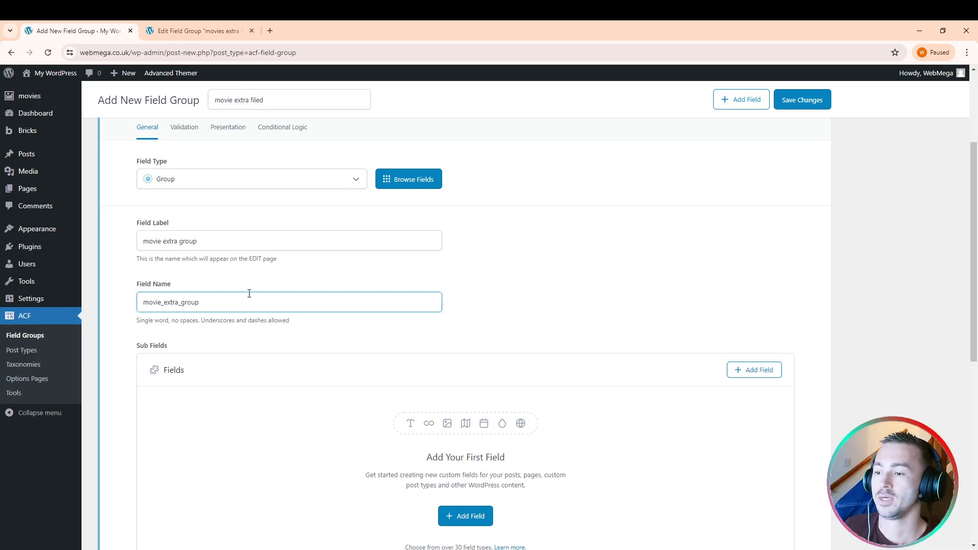
- Add a first sub field to the movie extra group and set its type to Tab
scroll(253, 291, "down", 2)
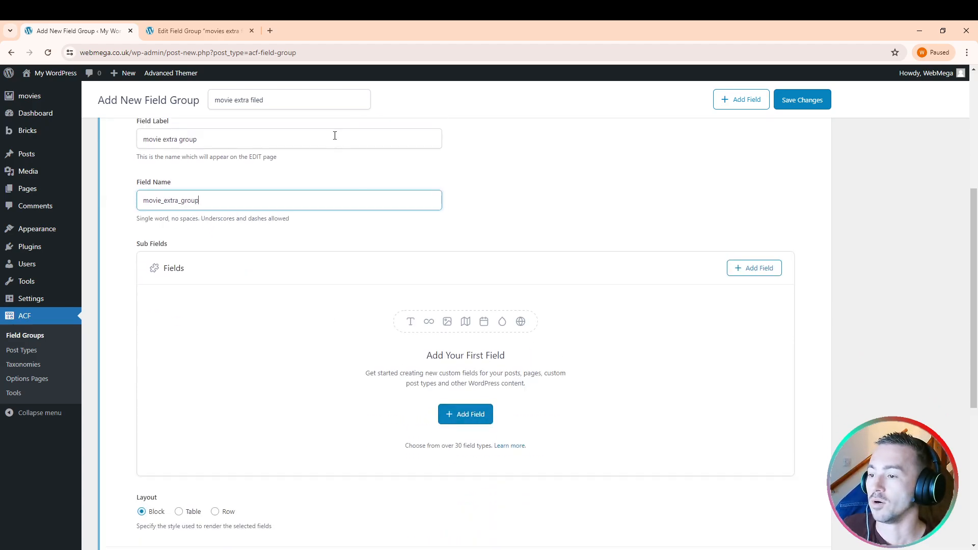
scroll(291, 231, "up", 1)
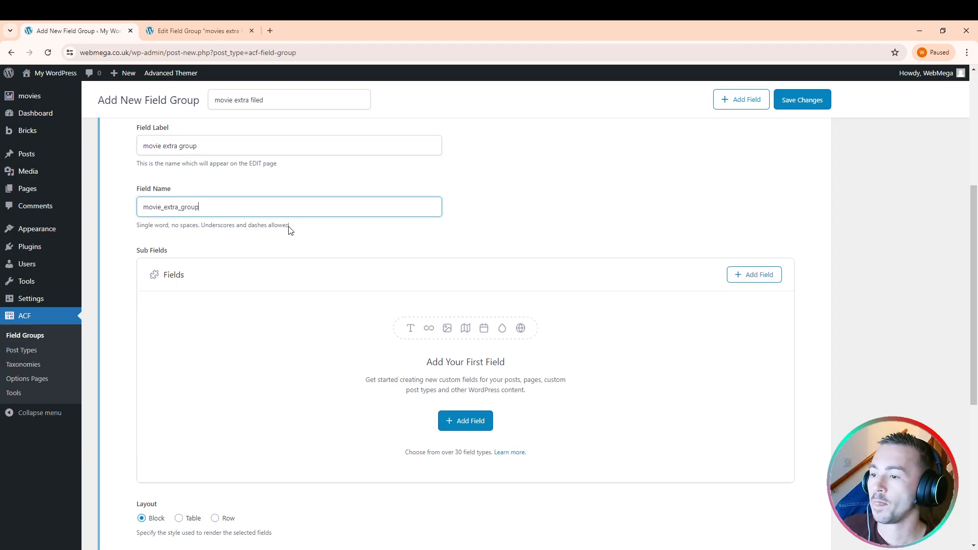
scroll(289, 231, "up", 2)
scroll(275, 229, "down", 1)
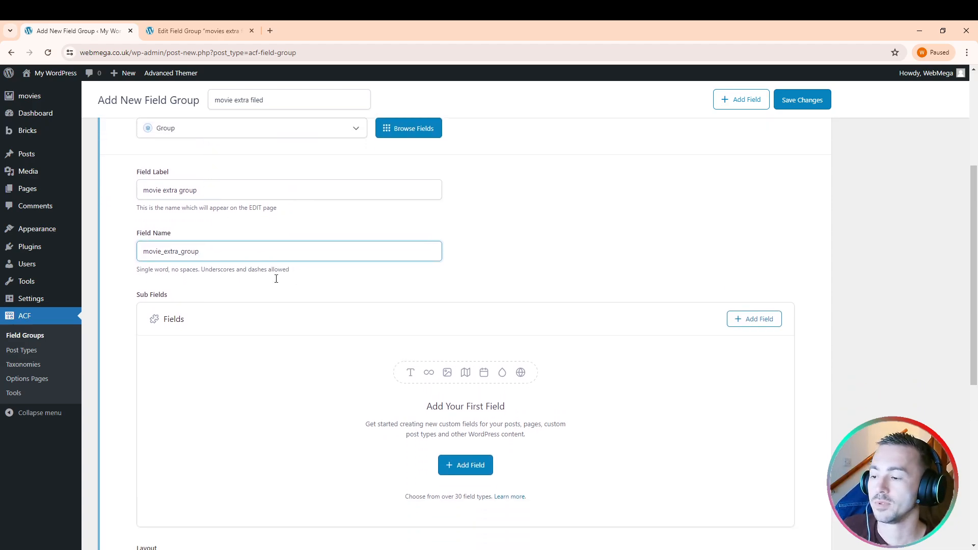
left_click(466, 466)
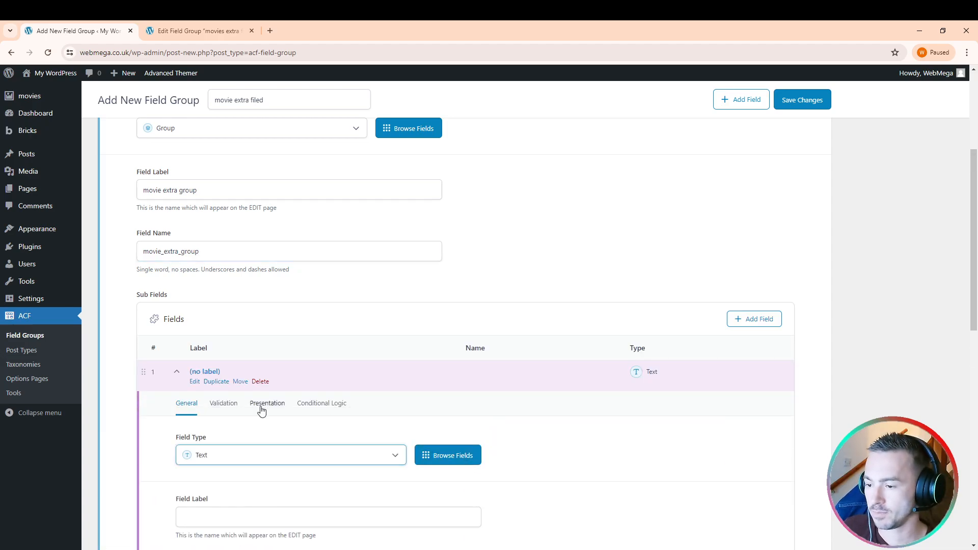
left_click(237, 459)
type("tab")
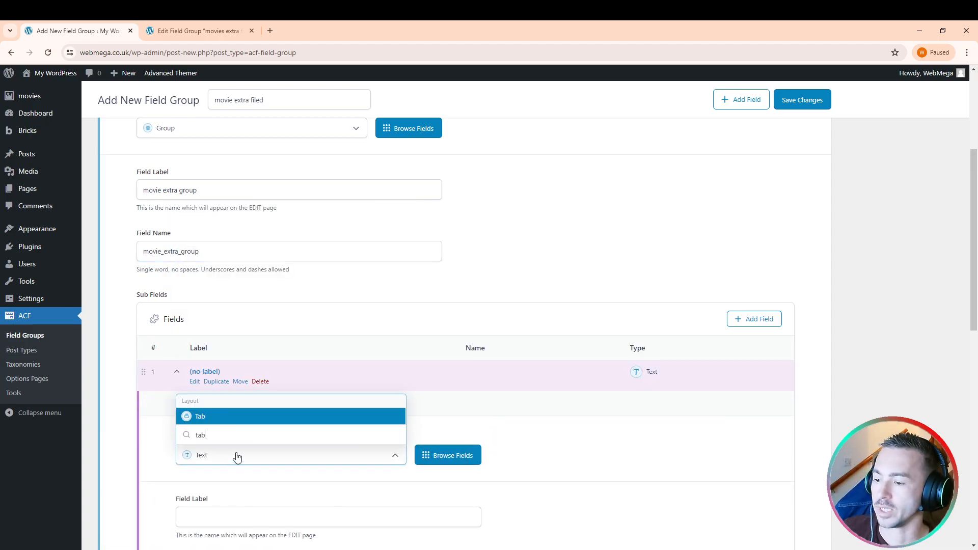
left_click(202, 417)
scroll(168, 418, "down", 4)
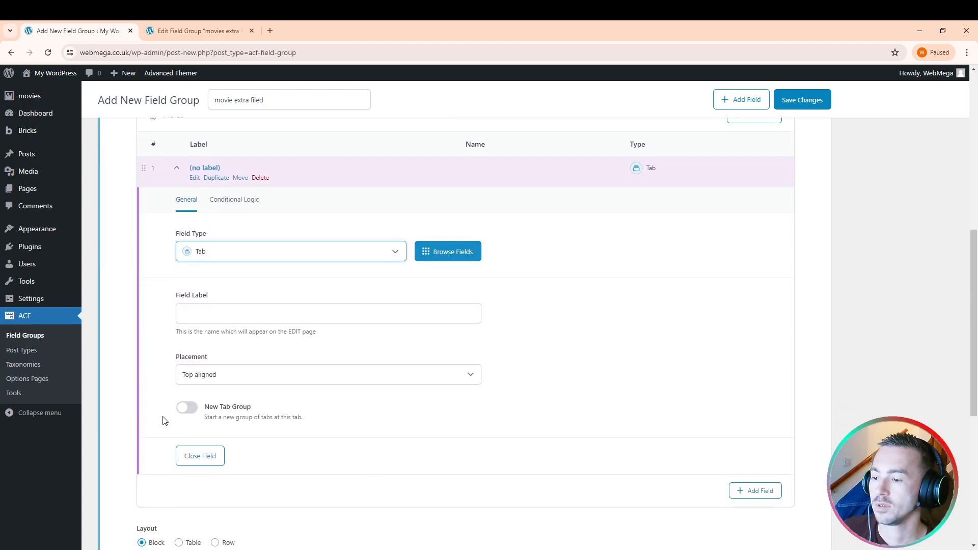
- Label the tab sub field "tab movie", make its placement Left aligned, and enable New Tab Group
left_click(224, 315)
type("t")
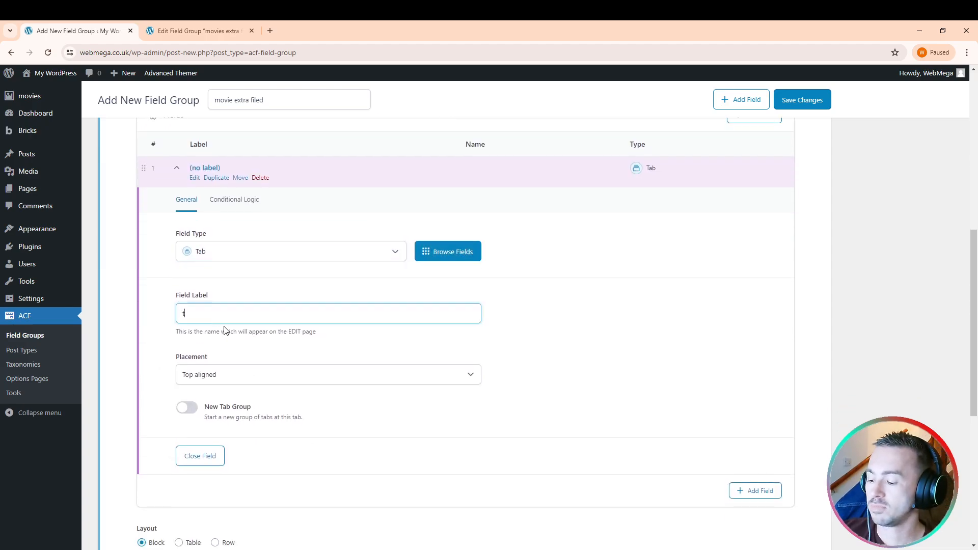
type("ab movie")
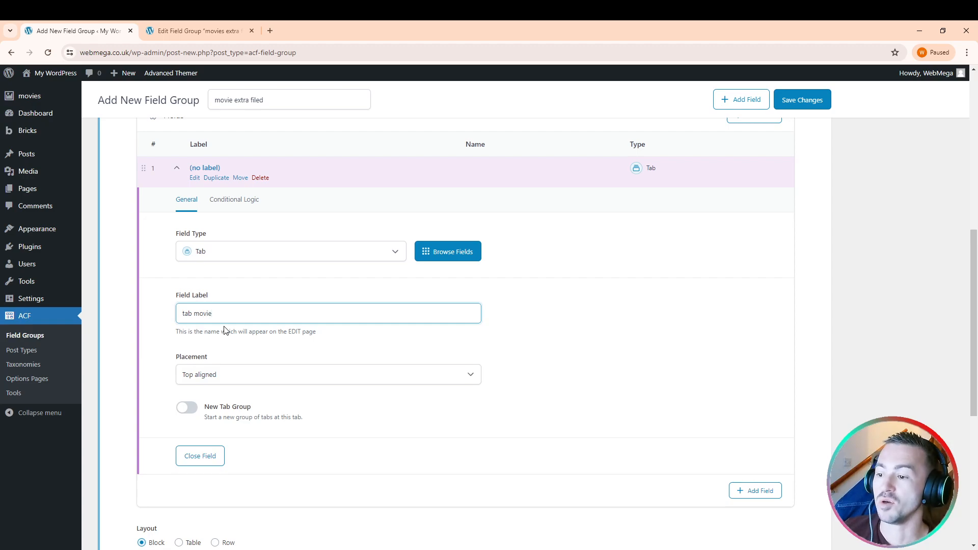
left_click(239, 379)
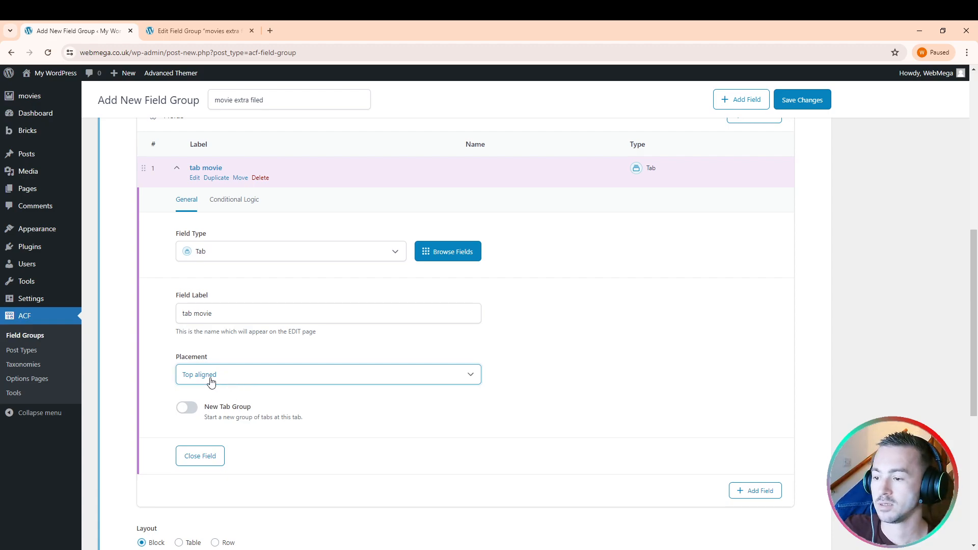
left_click(210, 404)
left_click(189, 408)
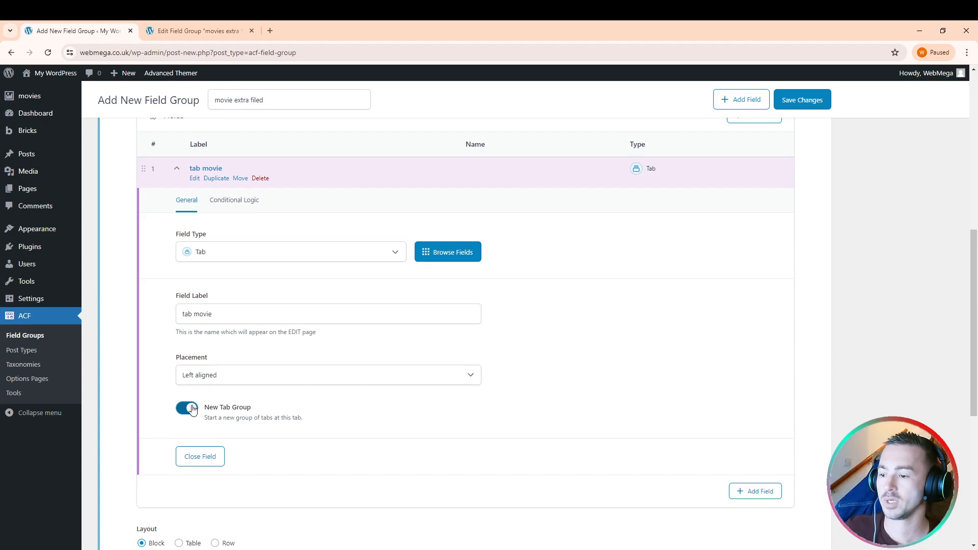
- Add a second sub field below the movie tab and set its type to Repeater
scroll(376, 297, "down", 3)
left_click(750, 338)
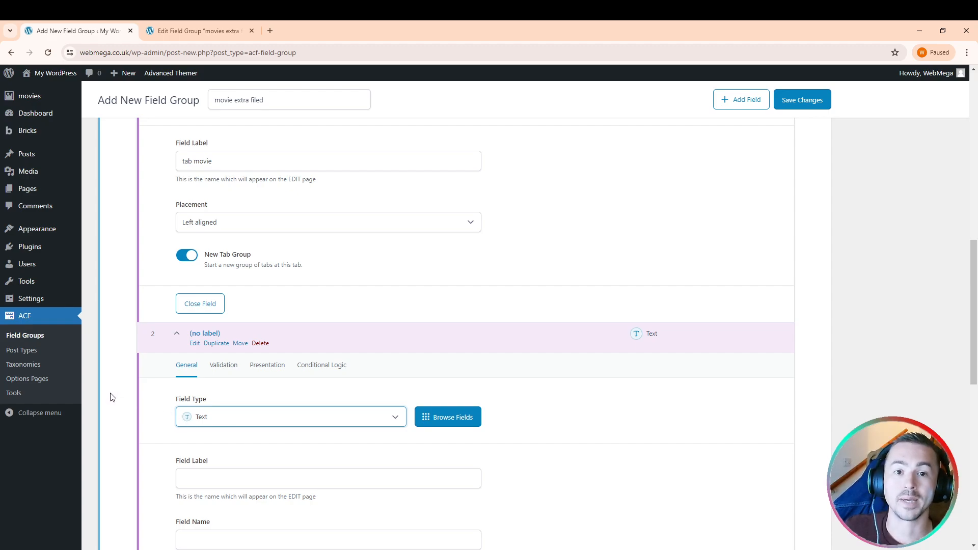
scroll(97, 398, "down", 1)
left_click(210, 367)
type("rep")
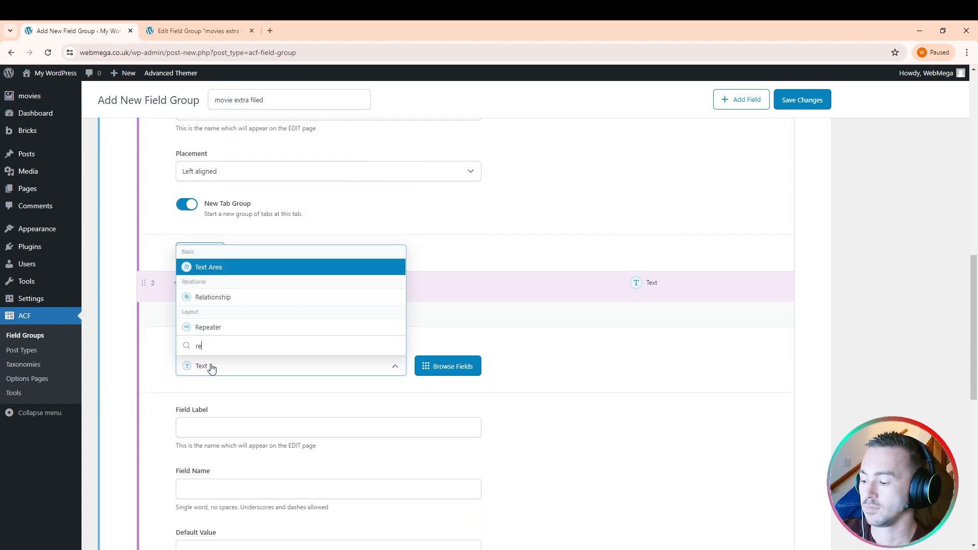
left_click(202, 327)
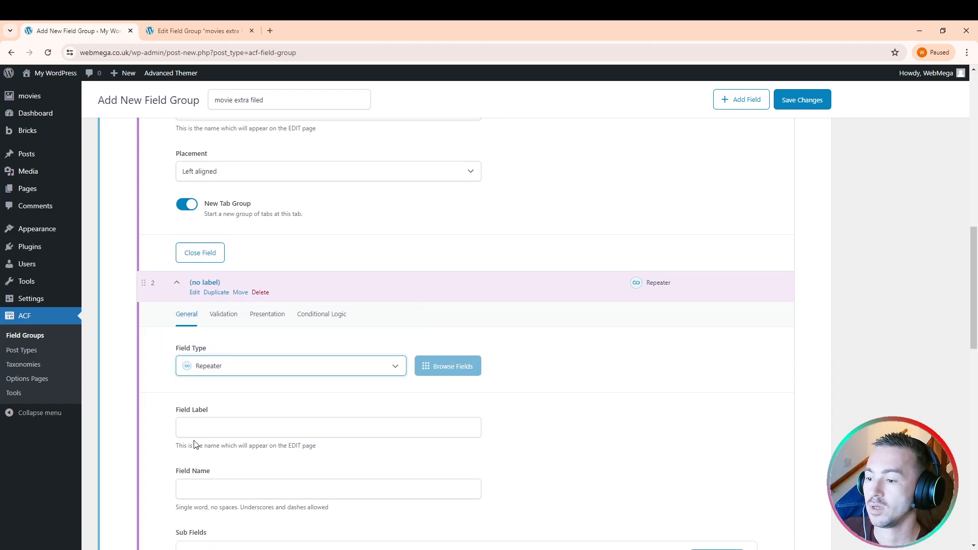
- Label the repeater sub field "repeater movie" and fill in its field name as repeater_movie
left_click(207, 420)
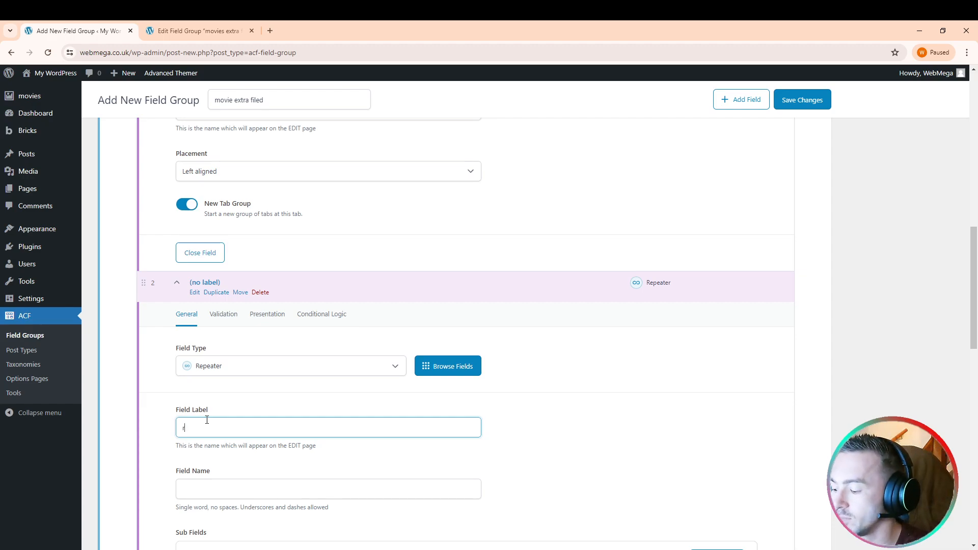
type("rep")
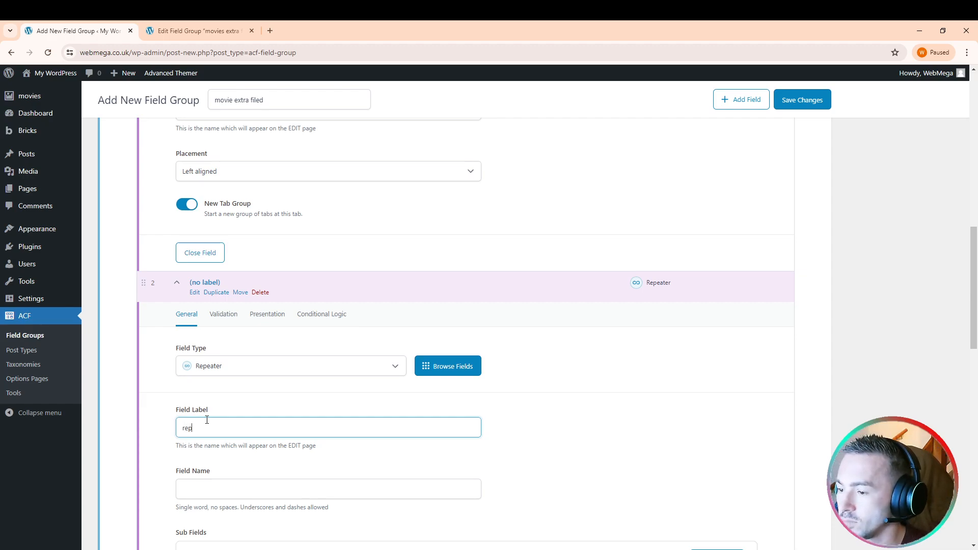
type("eater")
scroll(208, 421, "down", 1)
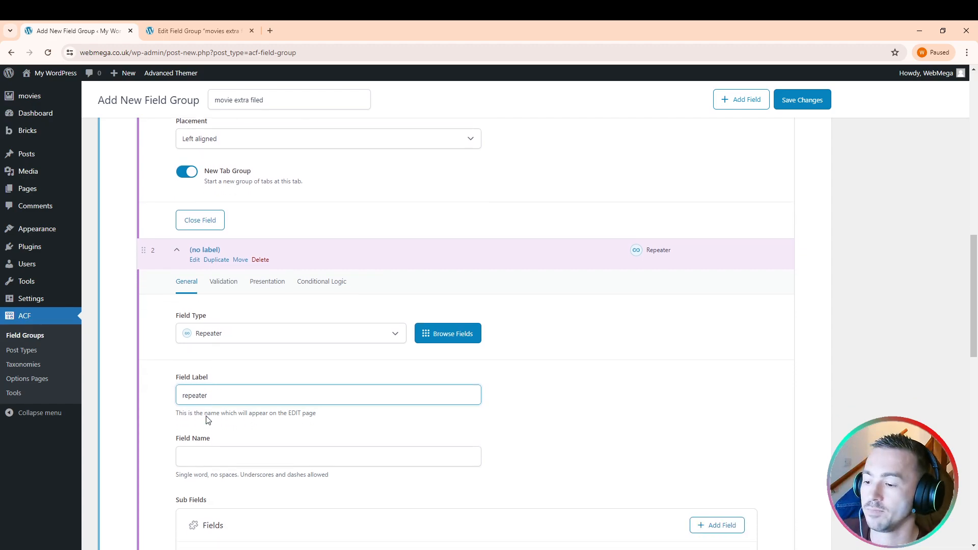
scroll(207, 419, "down", 1)
type("movie")
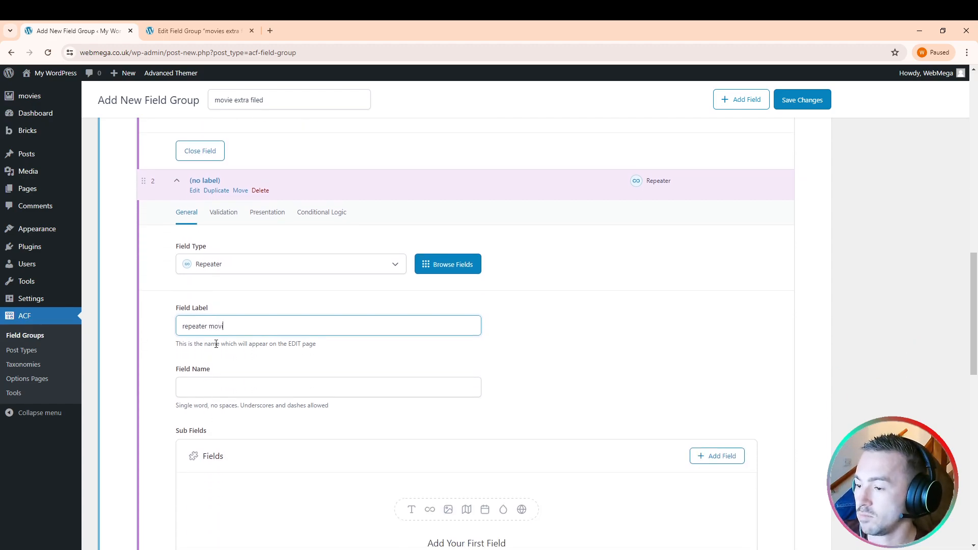
left_click(294, 377)
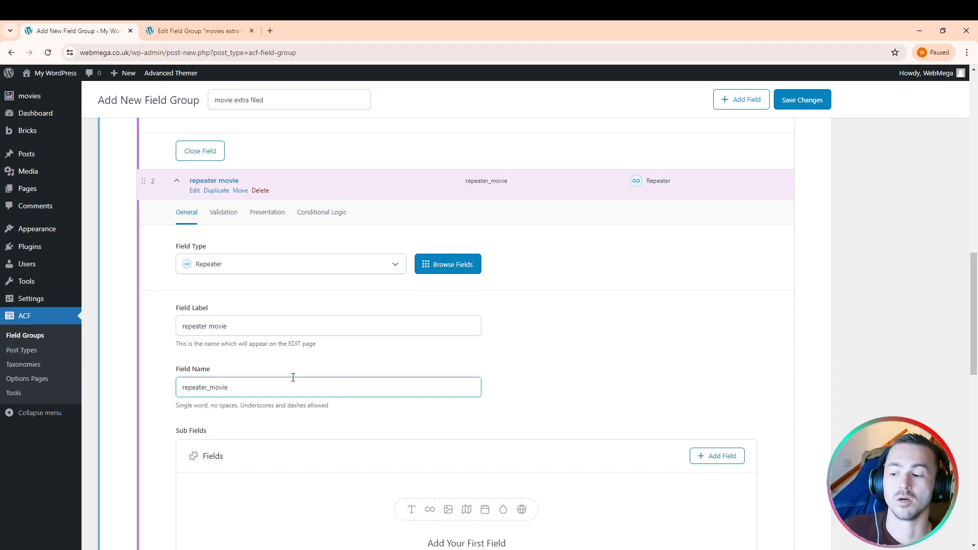
- Add a first sub field of type Text inside the movie repeater and label it "text 1"
scroll(293, 378, "down", 3)
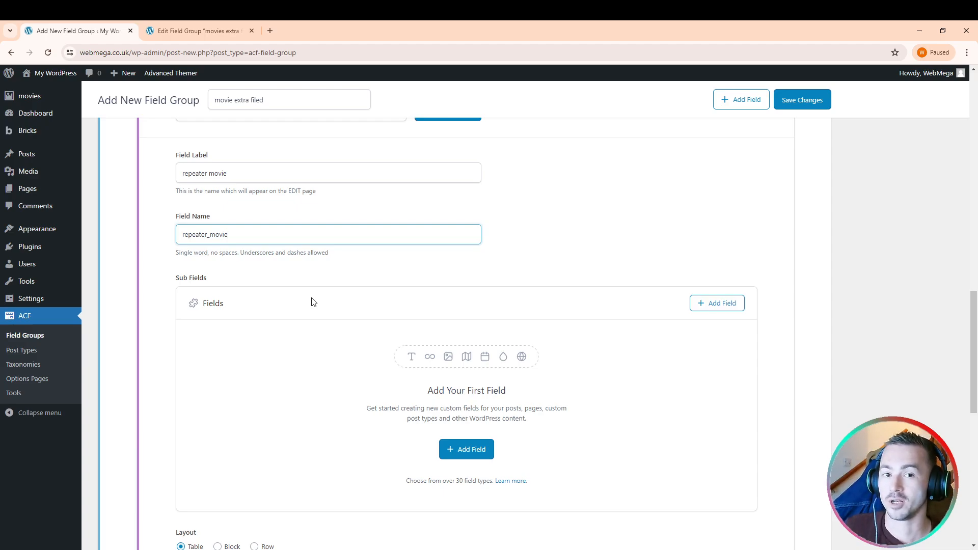
left_click(465, 450)
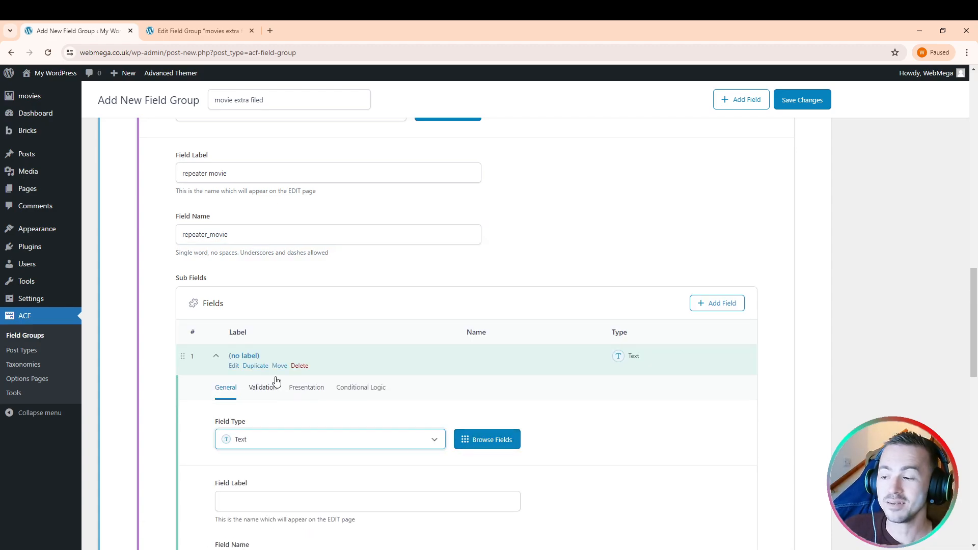
scroll(276, 382, "down", 1)
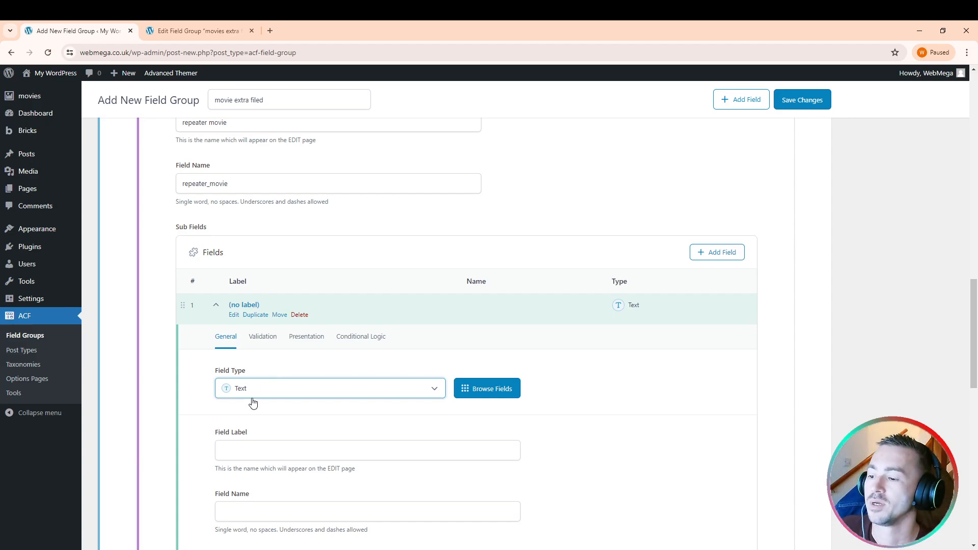
scroll(270, 391, "down", 2)
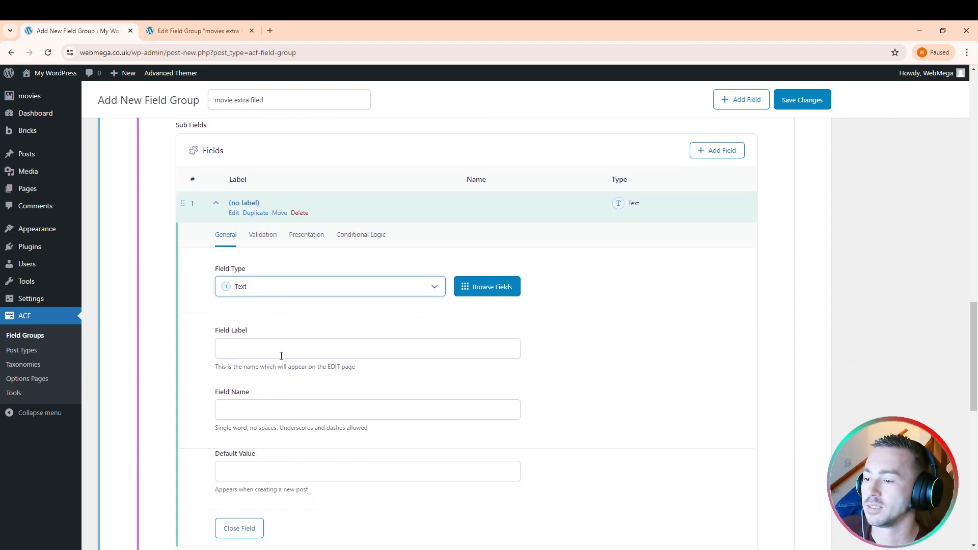
left_click(283, 350)
type("text")
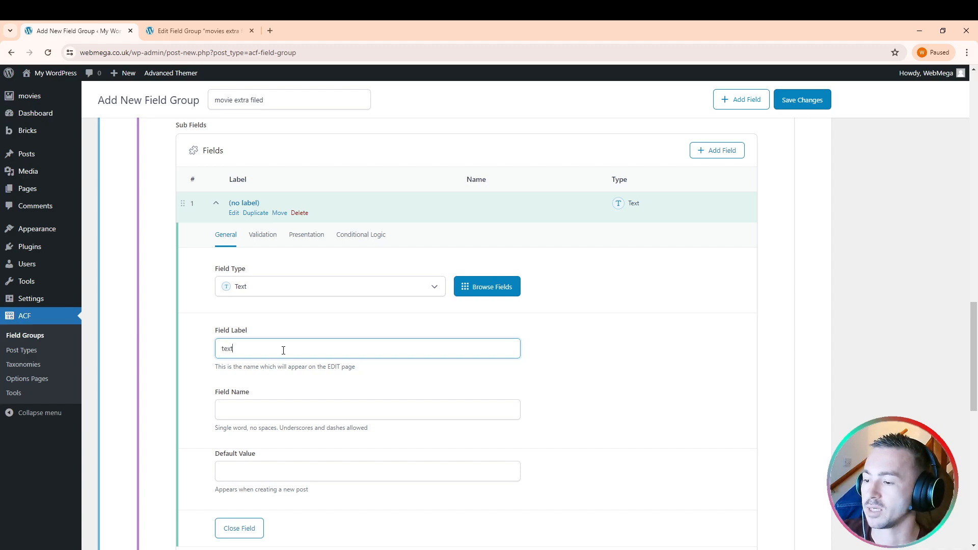
type(" 11")
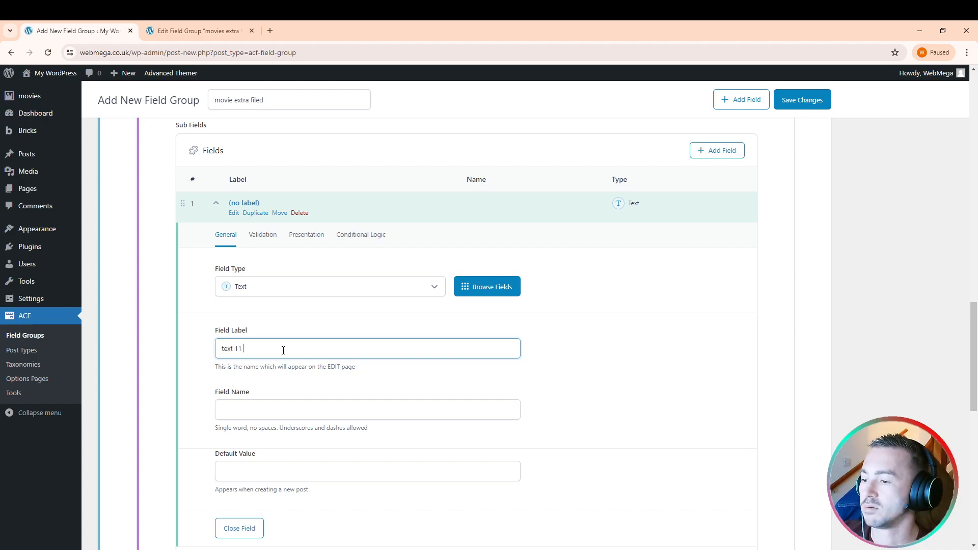
- Fill in the text sub field's name as text_1 and collapse its settings
left_click(298, 408)
scroll(306, 393, "down", 2)
scroll(418, 229, "up", 1)
scroll(305, 270, "down", 2)
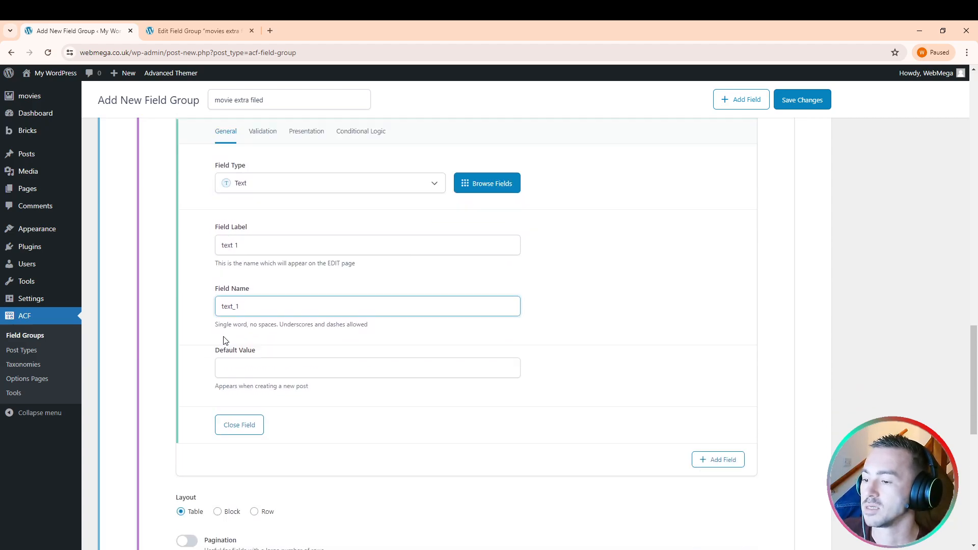
scroll(209, 265, "up", 3)
left_click(215, 205)
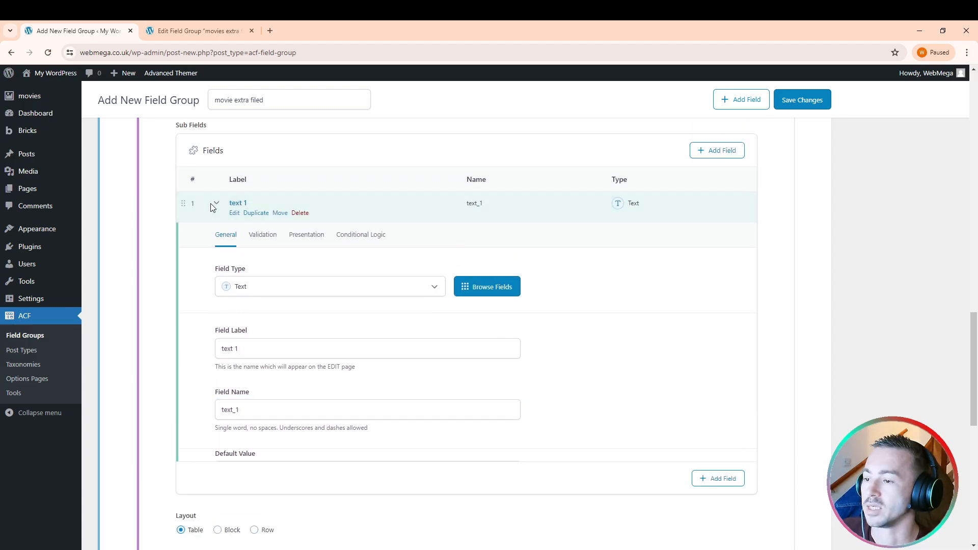
- Add a second sub field below text 1 in the repeater and set its type to Image
left_click(701, 245)
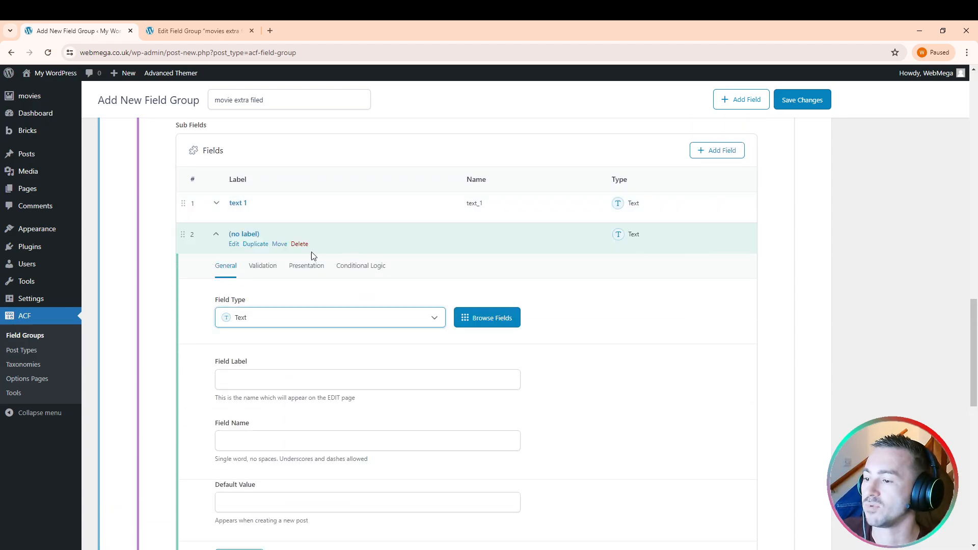
left_click(260, 316)
type("im")
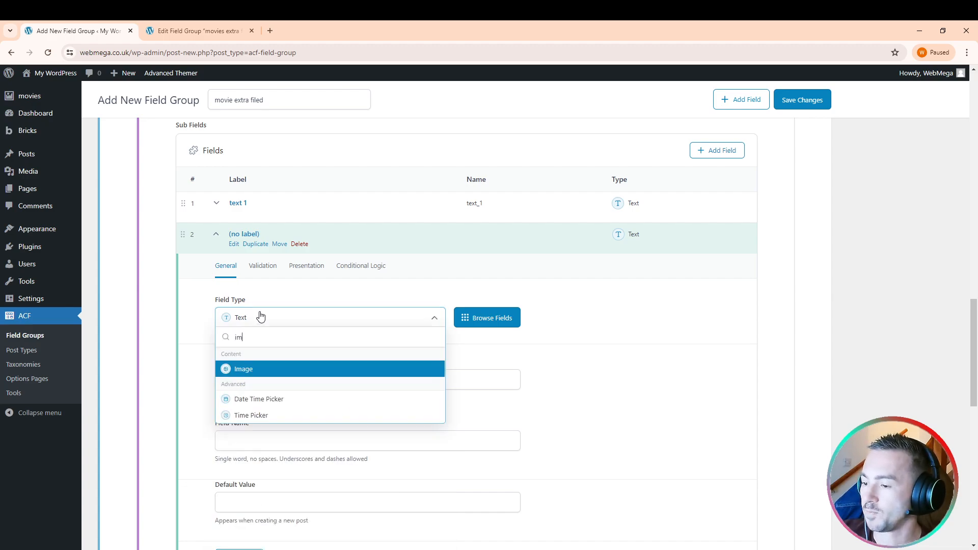
left_click(246, 370)
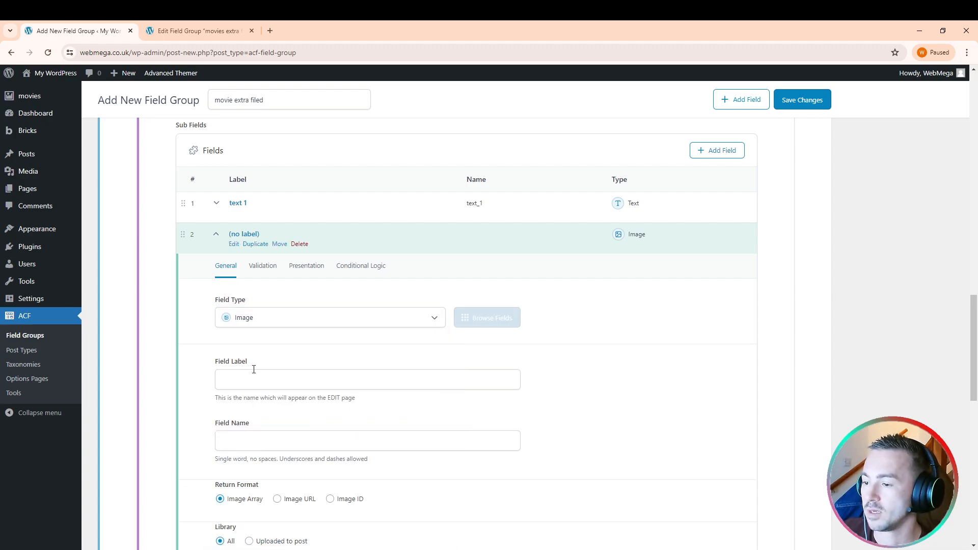
- Label the image sub field "image 1", fill in its name as image_1, and collapse its settings
left_click(254, 372)
type("image ")
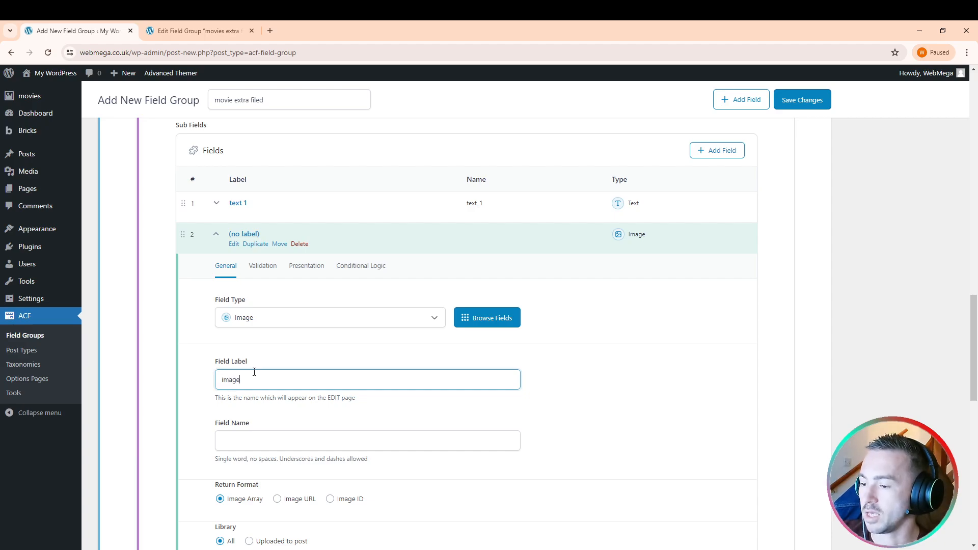
type("1")
scroll(194, 390, "down", 1)
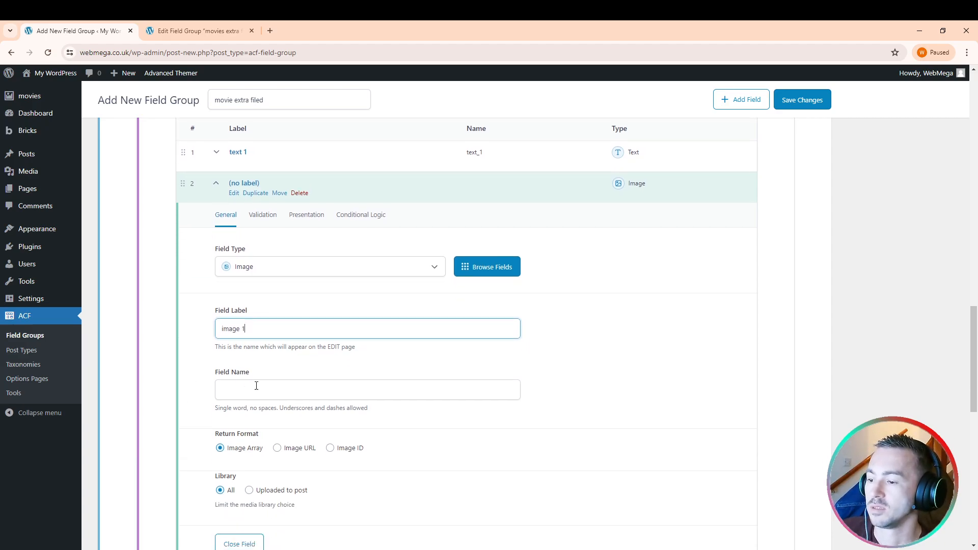
left_click(256, 387)
scroll(258, 387, "down", 1)
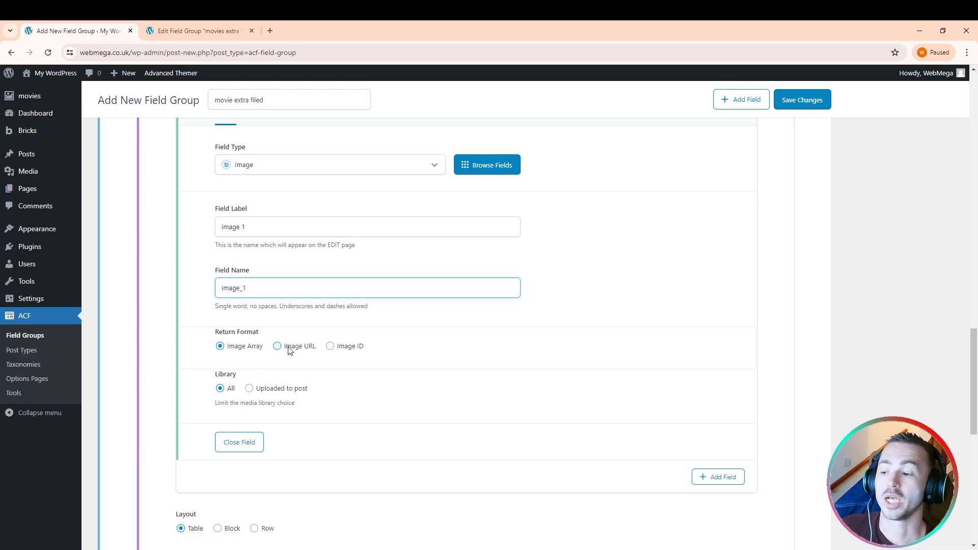
scroll(276, 369, "up", 3)
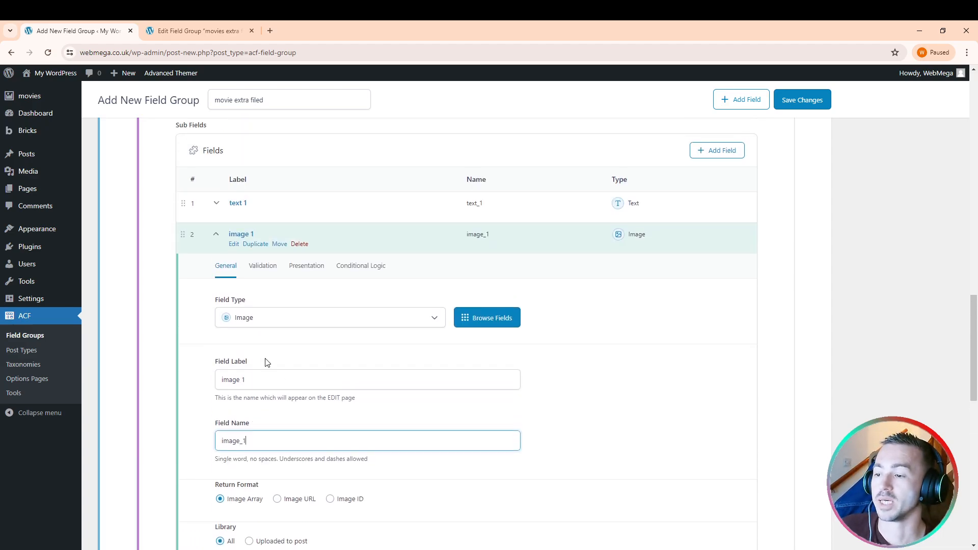
left_click(216, 237)
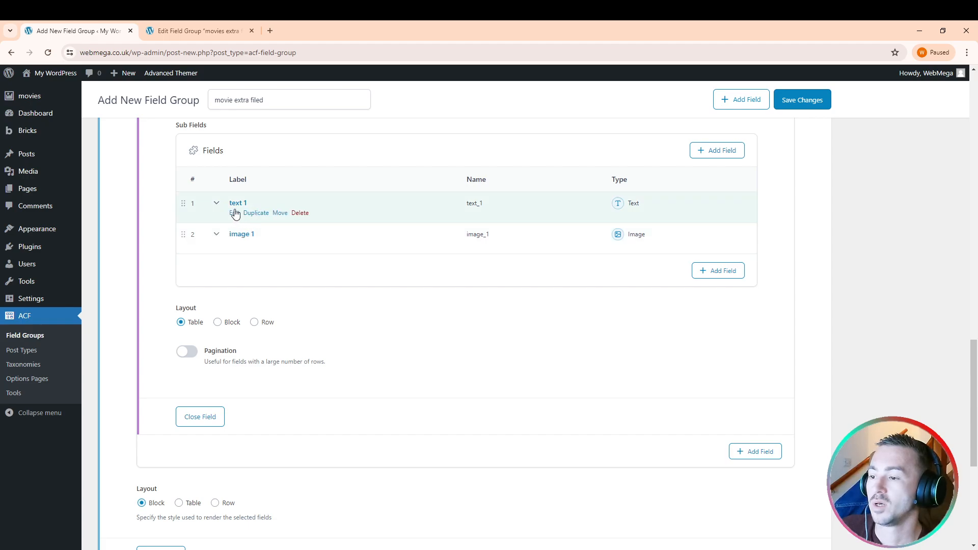
- Set the wrapper width of the text 1 sub field to 50% in its presentation settings and collapse it
left_click(234, 214)
left_click(308, 235)
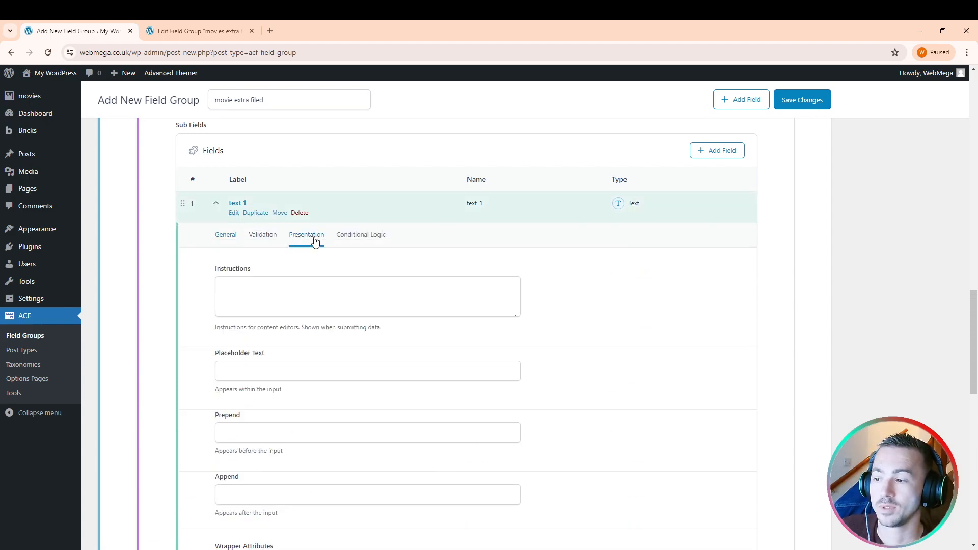
scroll(291, 262, "down", 2)
scroll(288, 262, "down", 2)
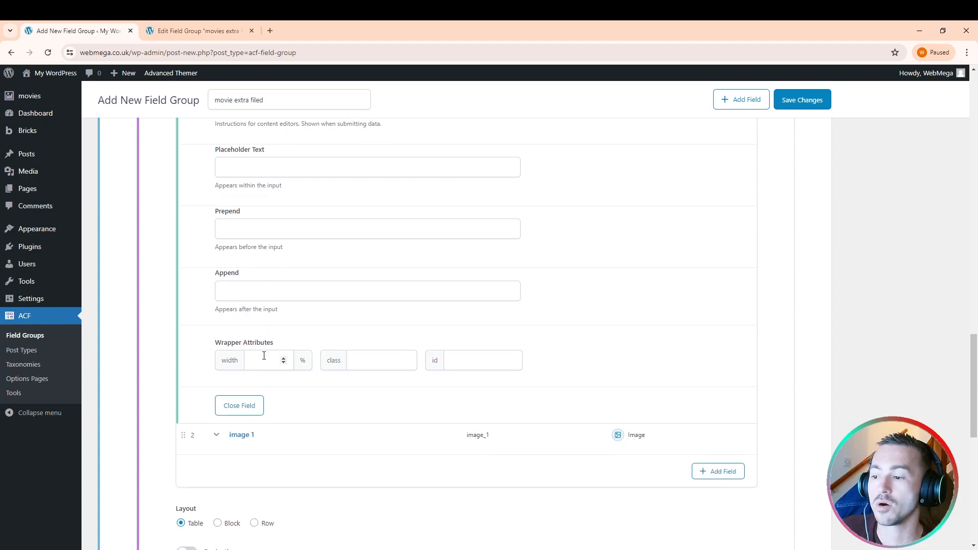
left_click(280, 359)
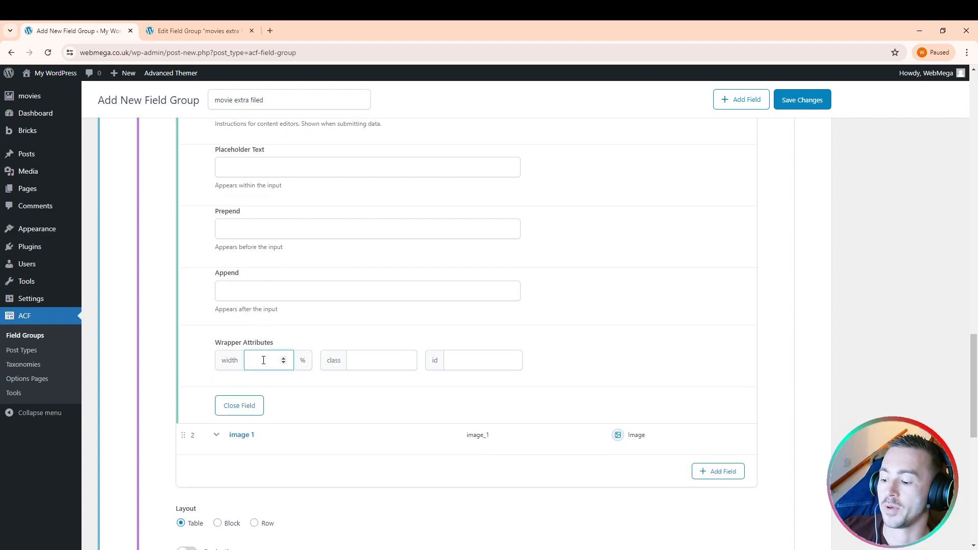
type("50")
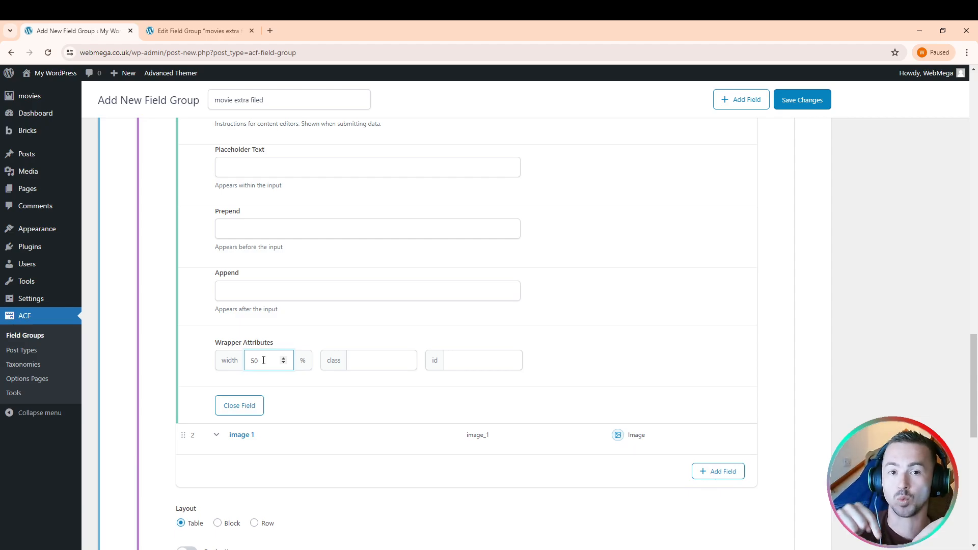
scroll(263, 361, "up", 4)
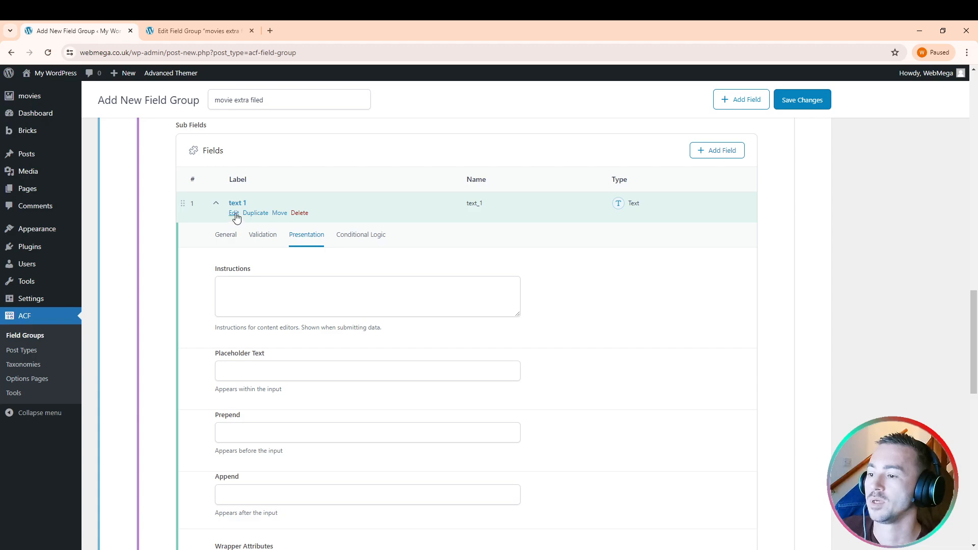
left_click(217, 207)
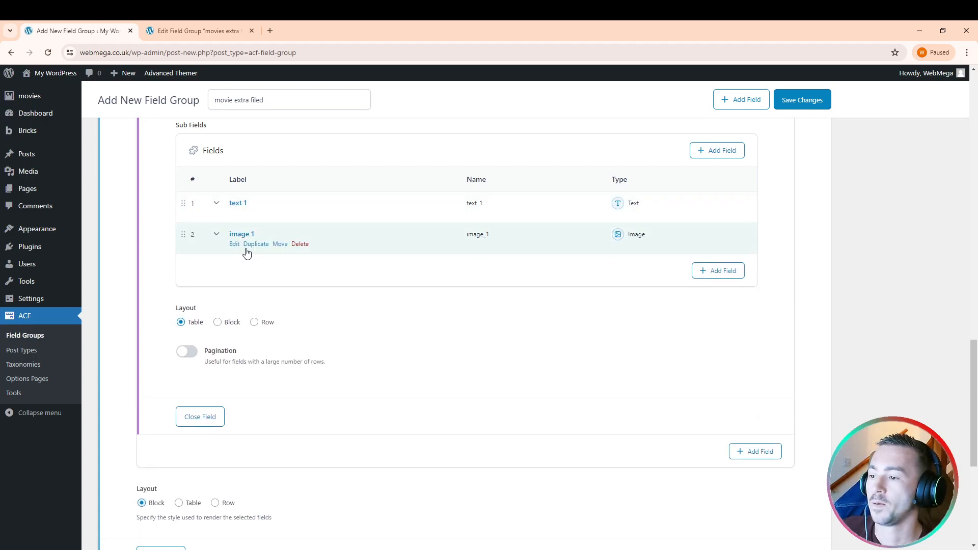
- Set the wrapper width of the image 1 sub field to 50% in its presentation settings
left_click(234, 245)
left_click(293, 267)
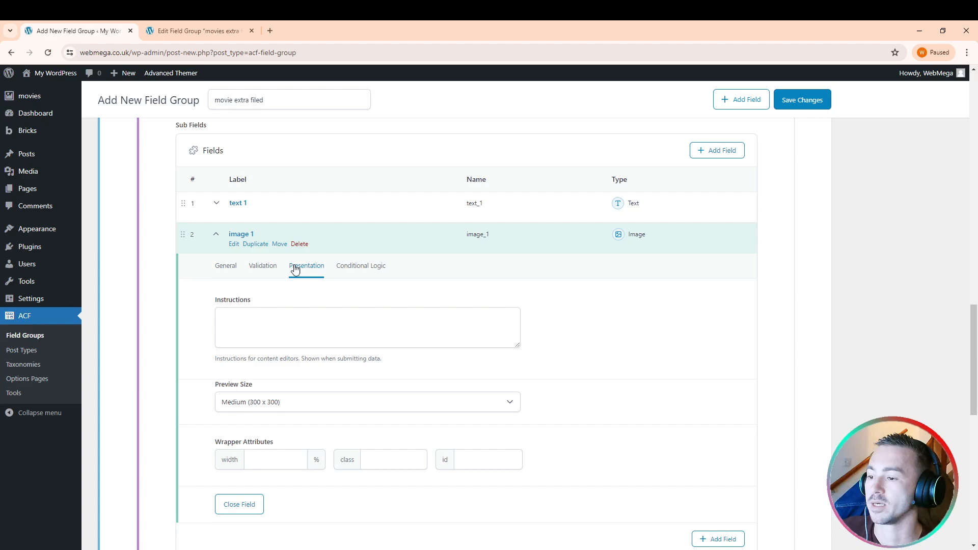
scroll(285, 276, "down", 4)
left_click(265, 261)
type("5")
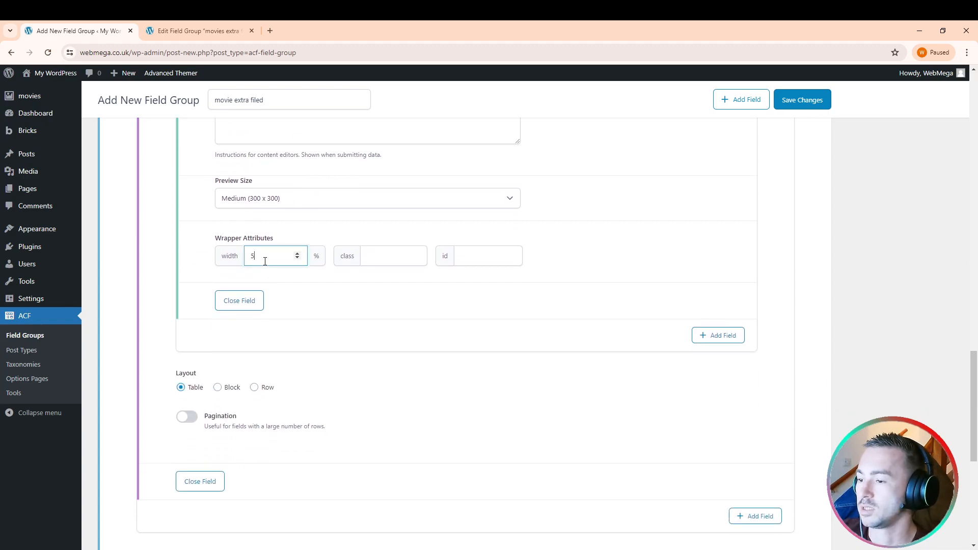
type("0")
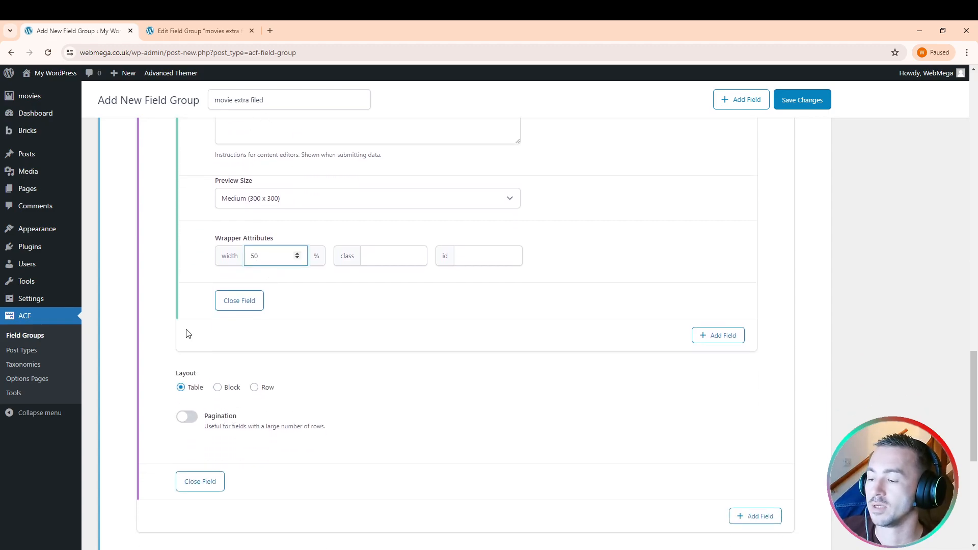
- Change the movie extra group's layout to Row and collapse the group field
scroll(168, 332, "down", 7)
scroll(140, 324, "up", 1)
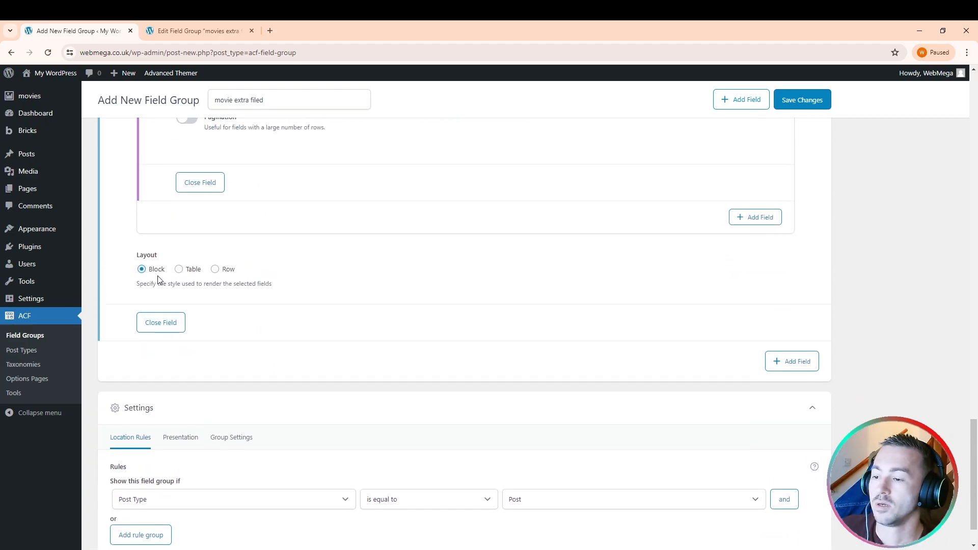
left_click(216, 270)
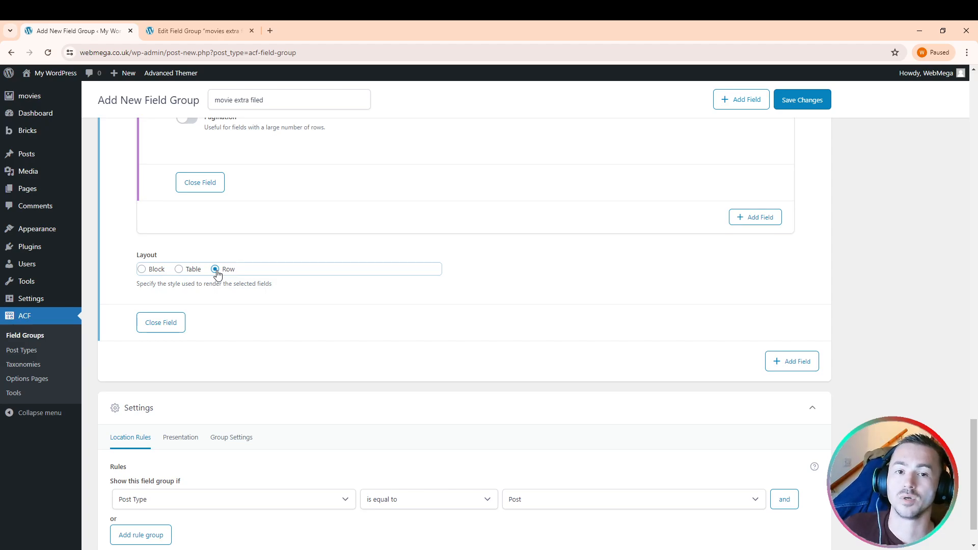
scroll(216, 274, "up", 15)
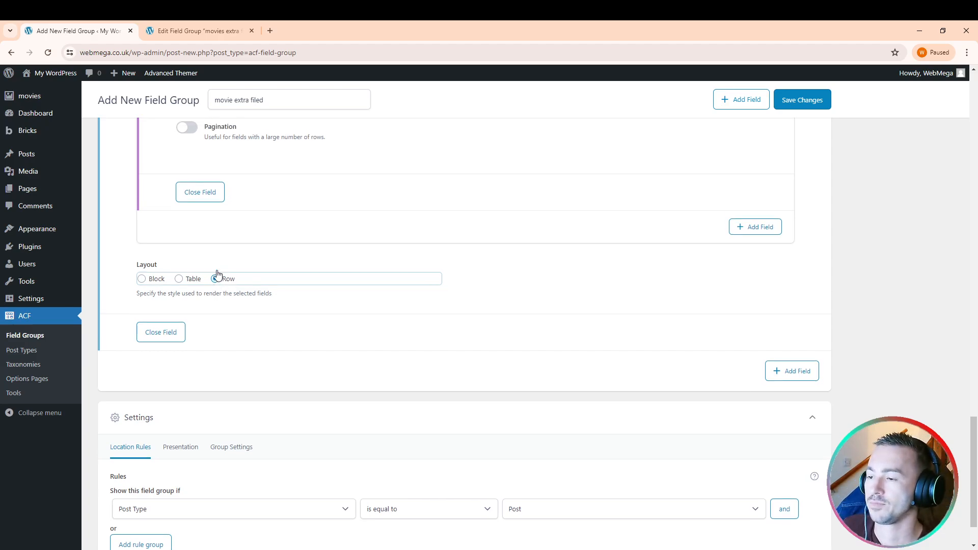
scroll(219, 276, "up", 10)
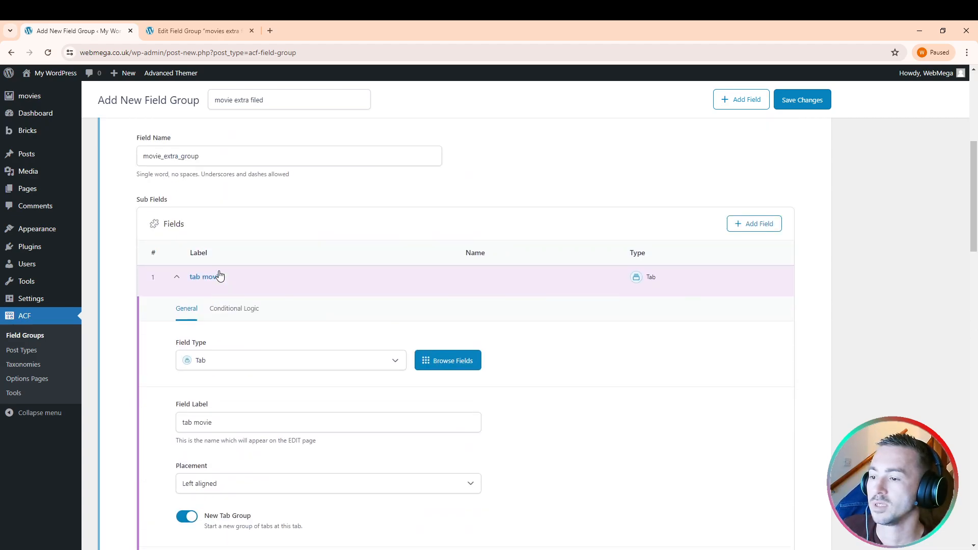
scroll(212, 266, "up", 1)
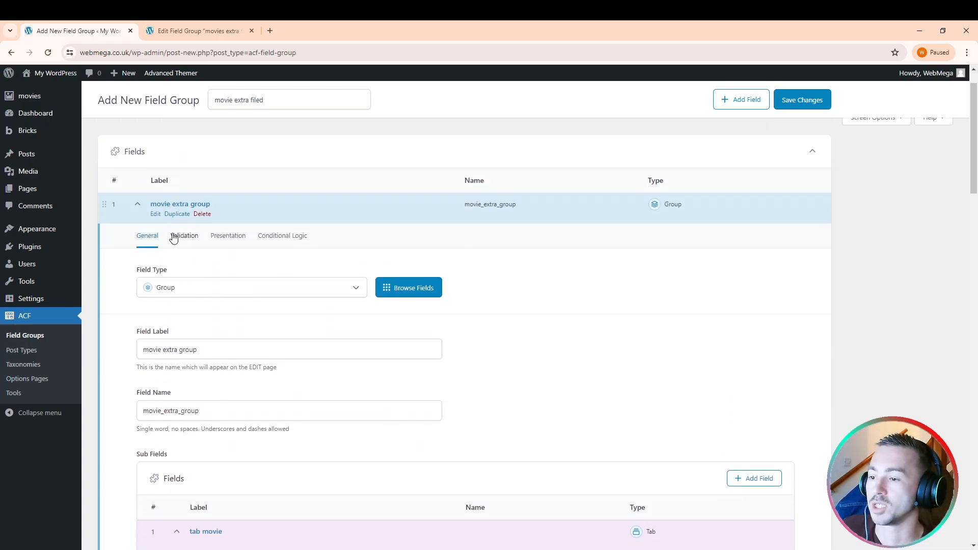
left_click(138, 204)
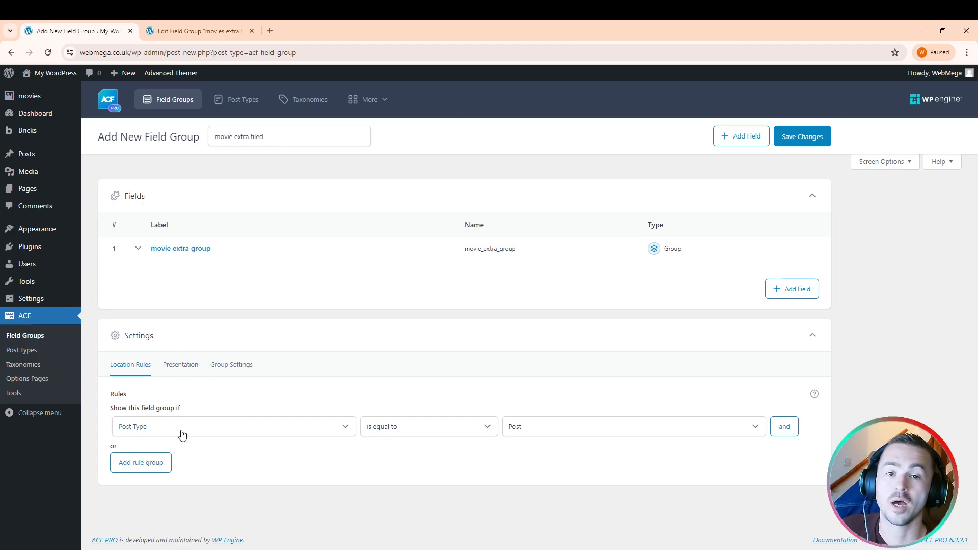
- Set the location rule to show the field group when Post Type is equal to movie, and save the field group
mouse_move(25, 97)
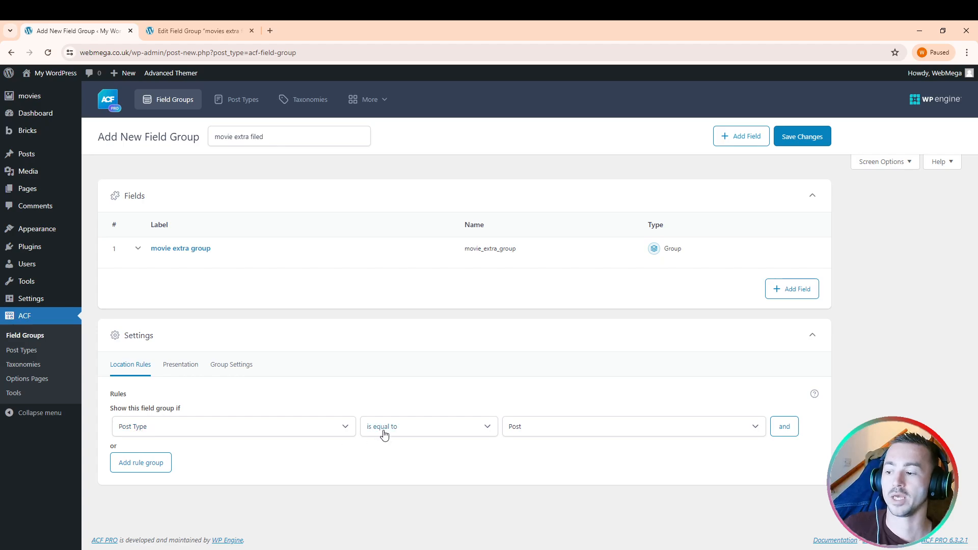
left_click(552, 463)
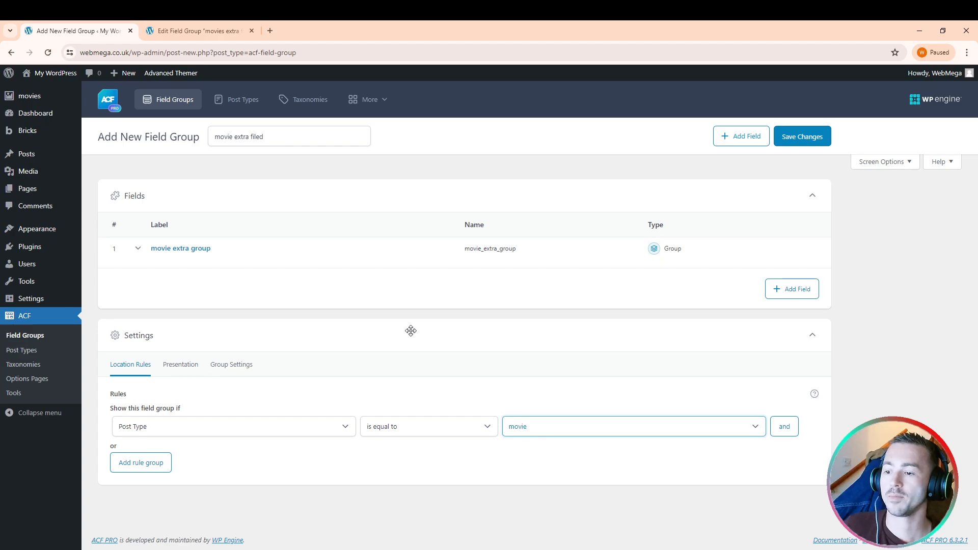
left_click(788, 136)
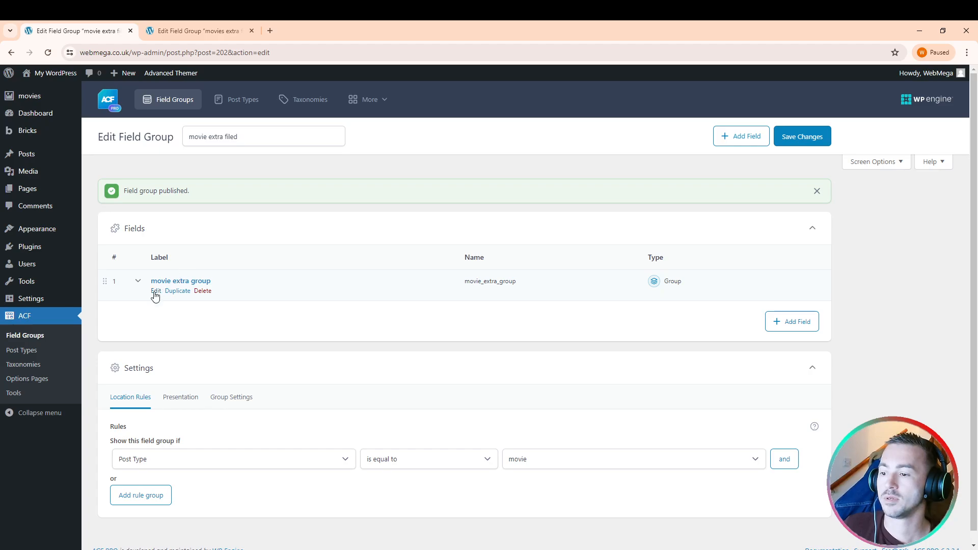
left_click(155, 292)
left_click(155, 292)
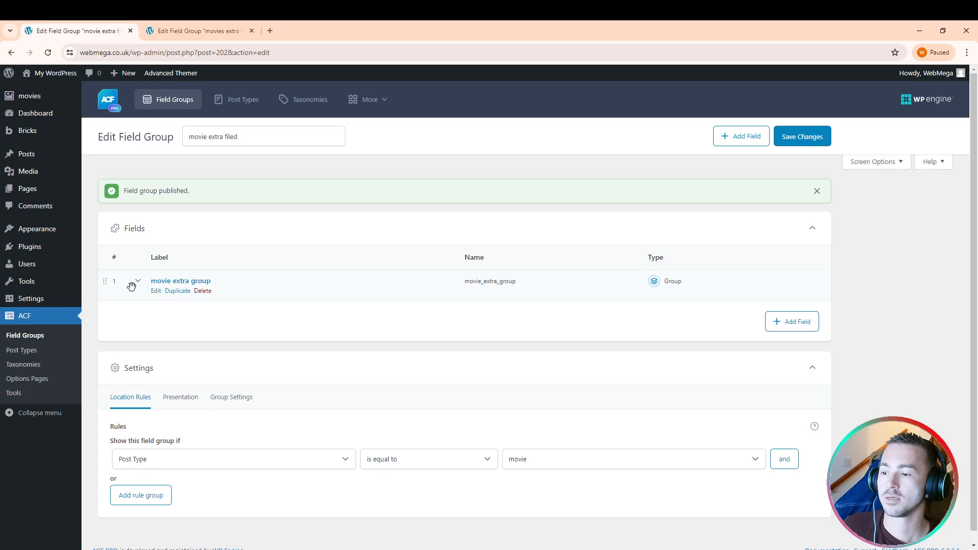
- Duplicate the tab movie sub field inside the movie extra group and collapse the copy
left_click(157, 293)
scroll(159, 299, "down", 2)
scroll(159, 299, "down", 5)
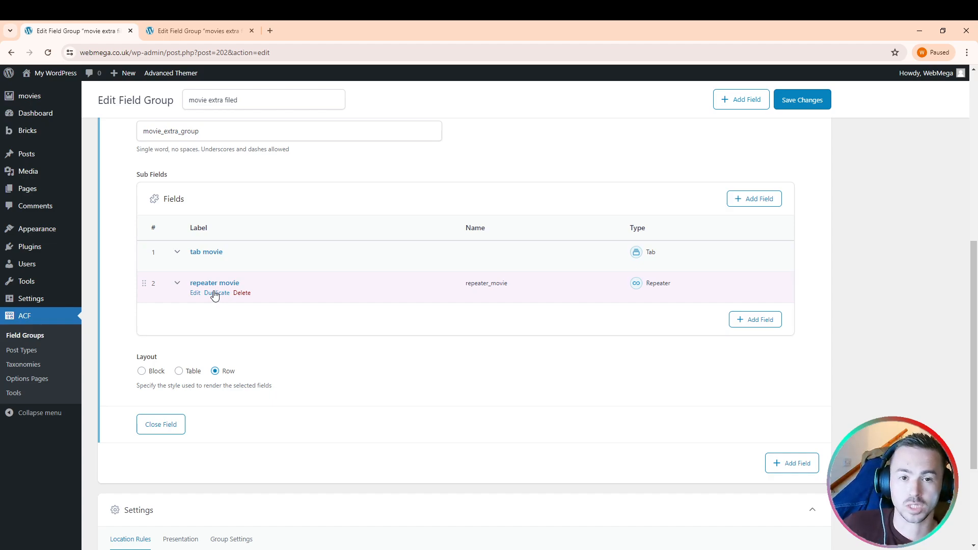
left_click(209, 263)
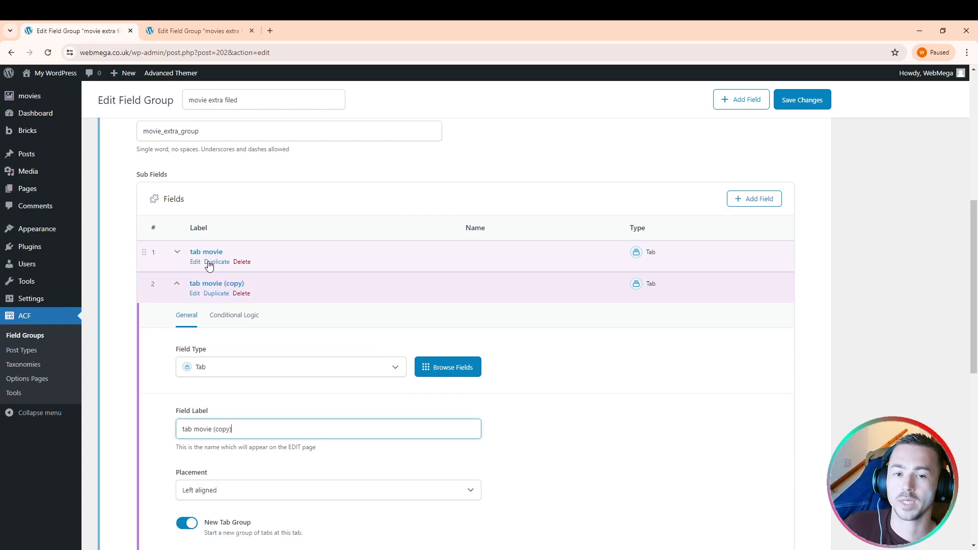
left_click(178, 286)
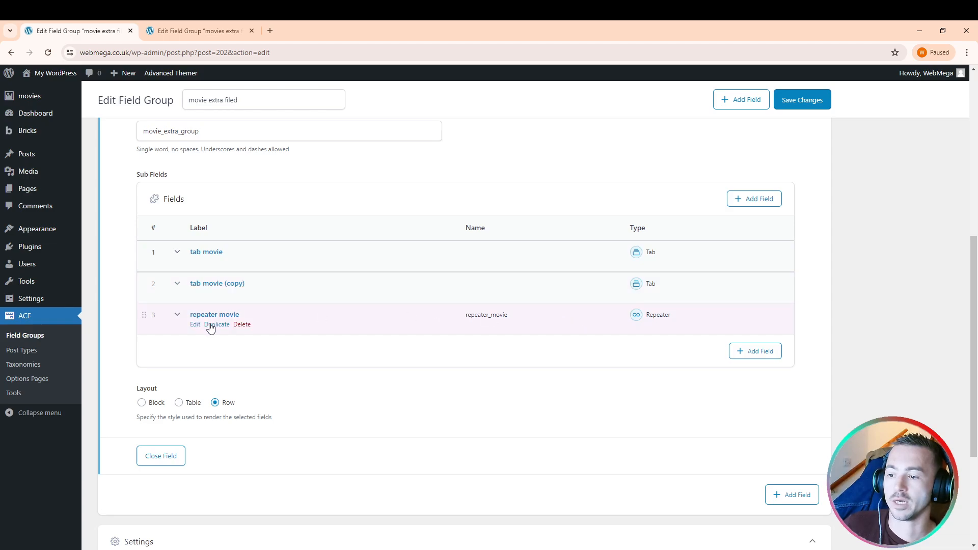
- Duplicate the repeater movie sub field, collapse the copy, and move the original repeater directly below tab movie
left_click(210, 326)
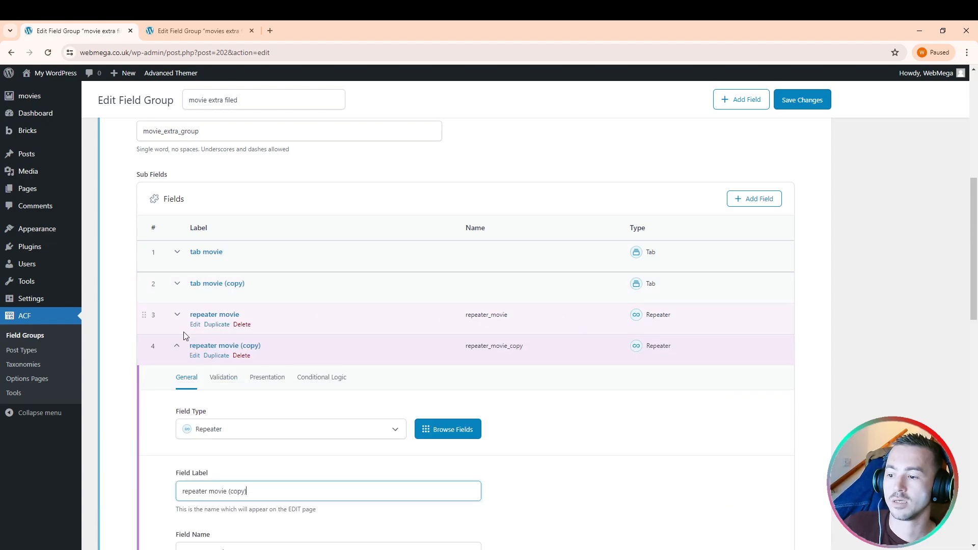
left_click(176, 349)
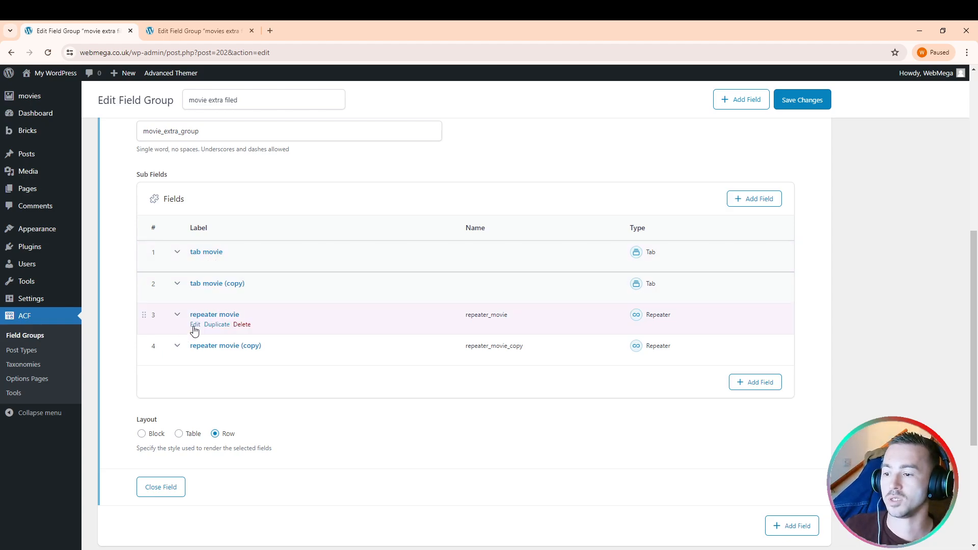
left_click_drag(144, 315, 177, 282)
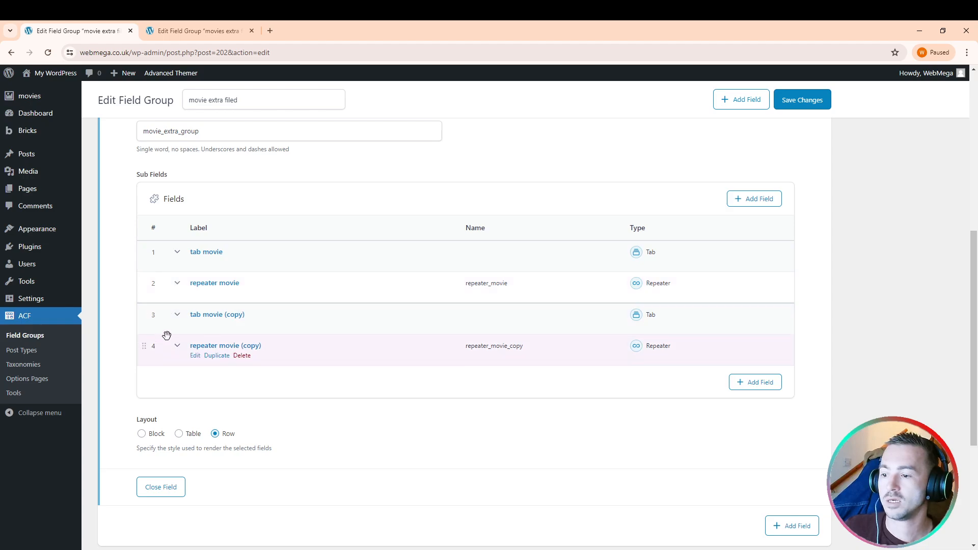
- Examine the sub fields of the repeater movie copy and the placement and New Tab Group settings of tab movie
left_click(151, 352)
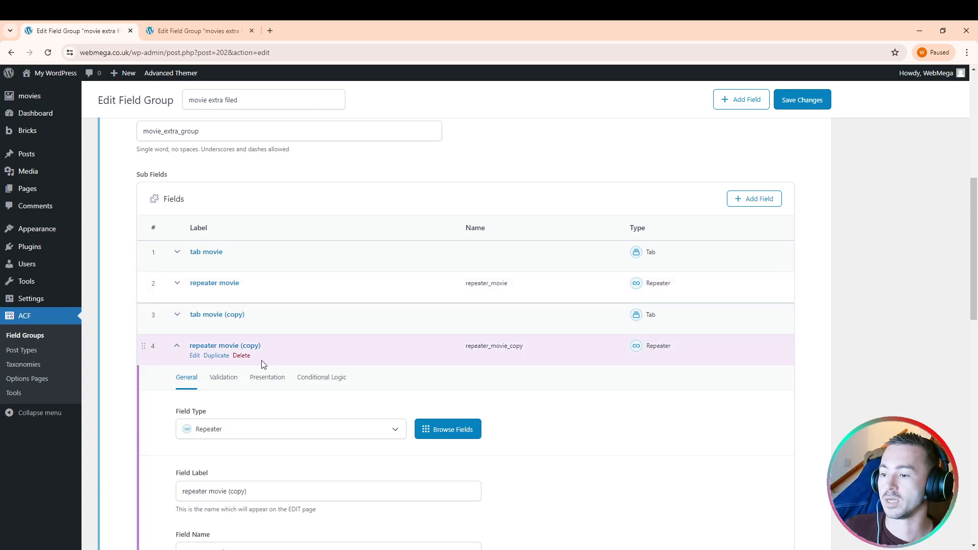
scroll(158, 351, "down", 2)
scroll(163, 352, "down", 4)
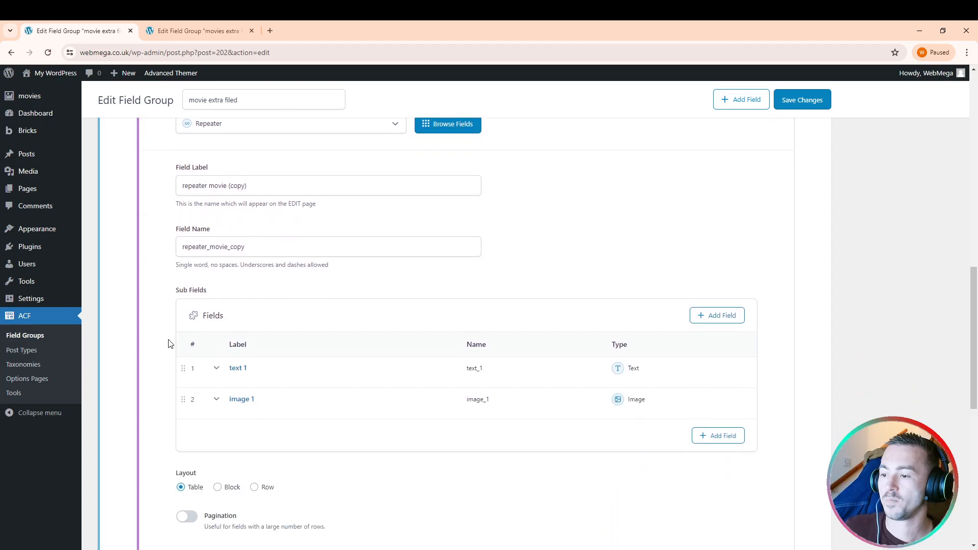
scroll(168, 323, "up", 5)
left_click(176, 296)
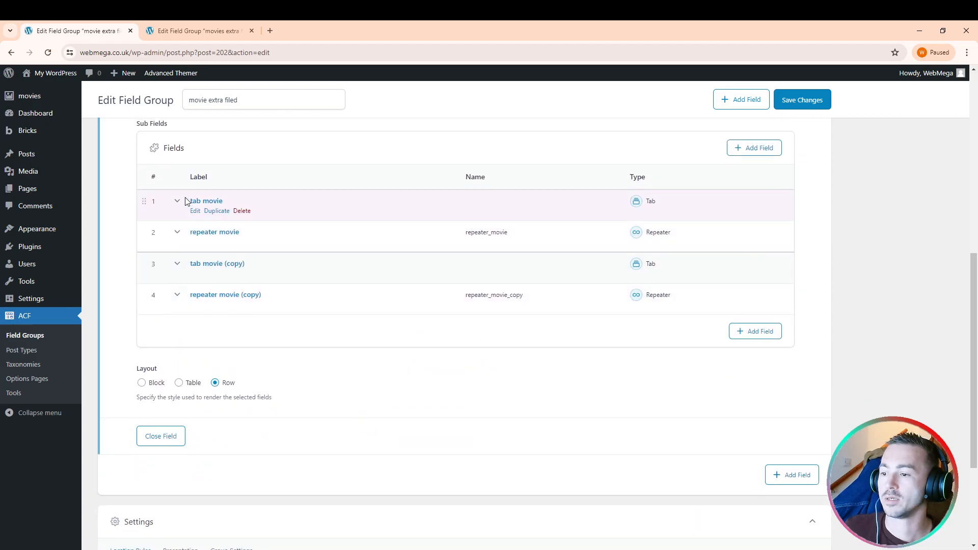
left_click(176, 201)
scroll(186, 209, "down", 1)
scroll(186, 208, "down", 2)
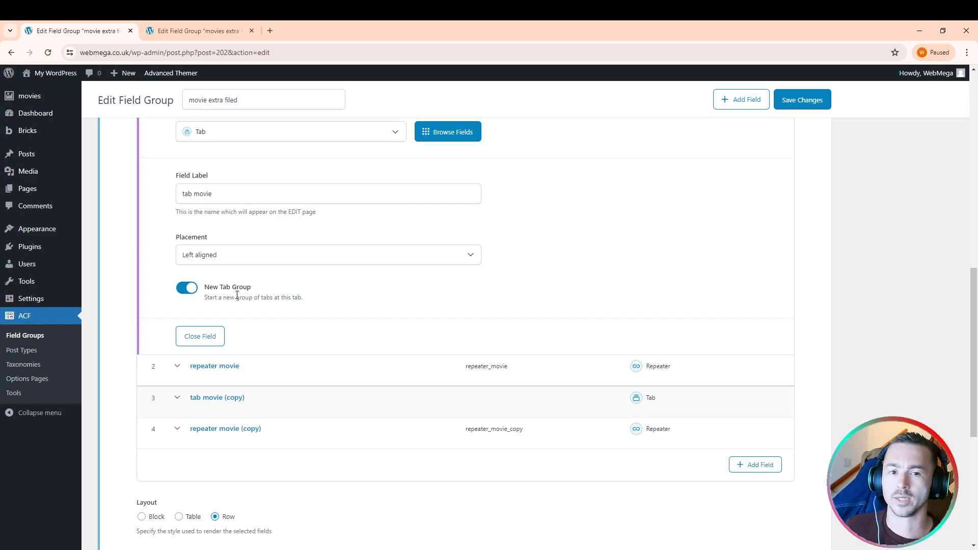
scroll(237, 295, "up", 4)
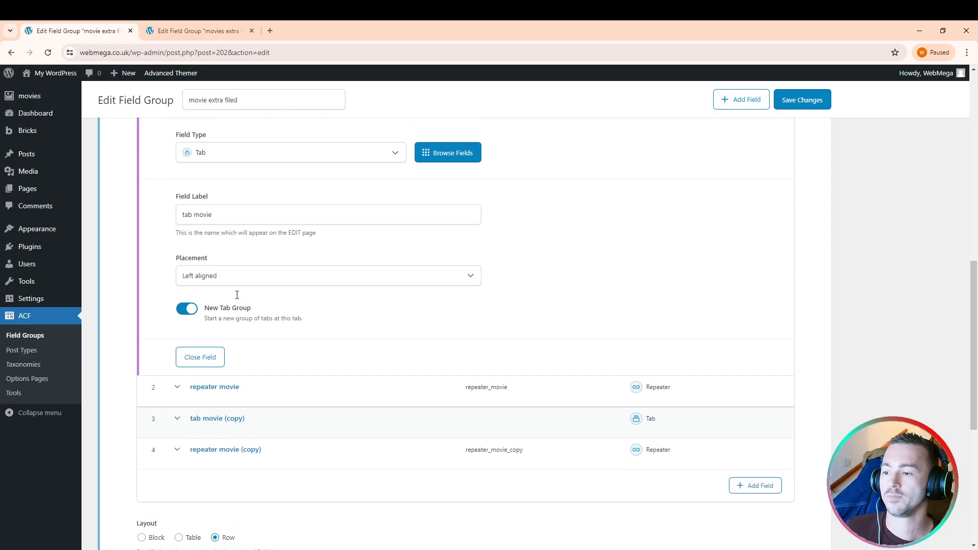
left_click(177, 254)
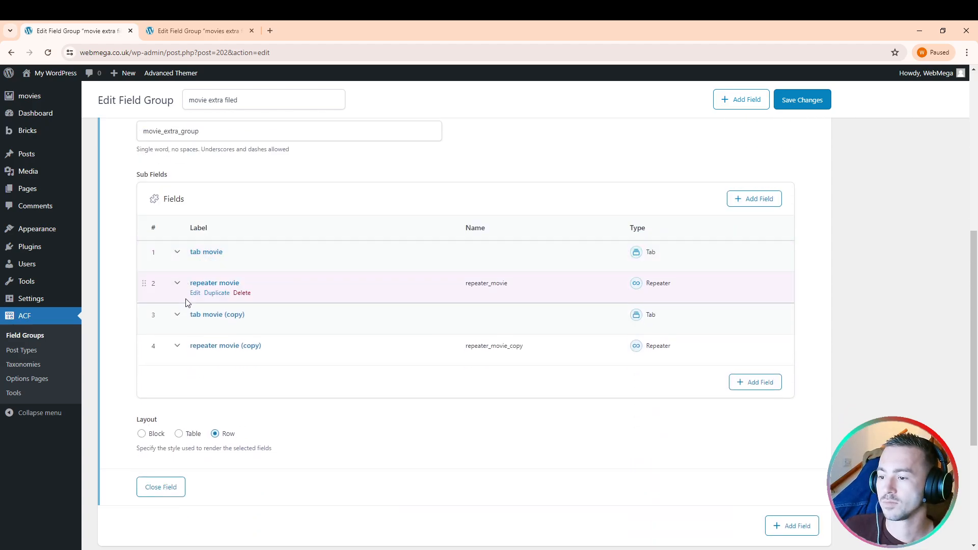
- Turn off New Tab Group for the tab movie (copy) sub field and save the field group
left_click(194, 327)
scroll(195, 331, "down", 5)
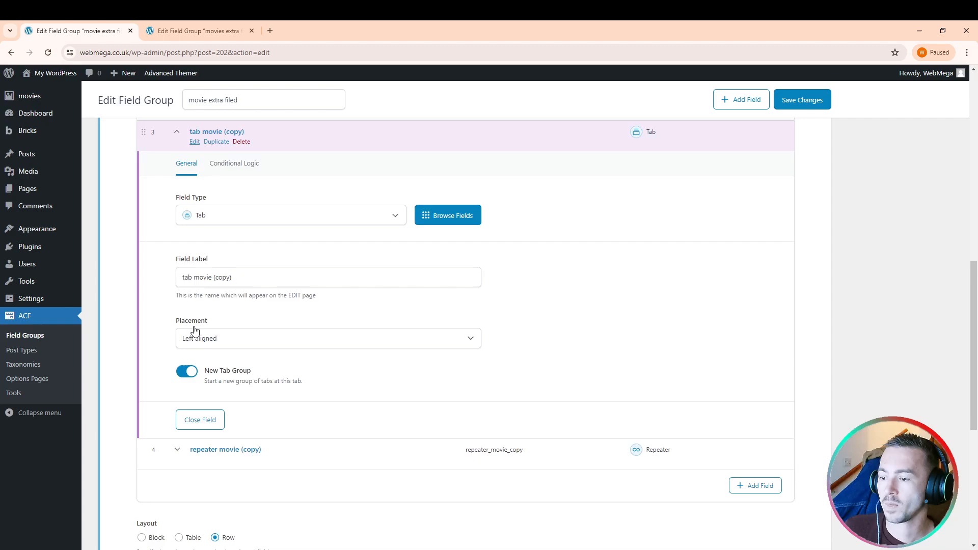
left_click(188, 300)
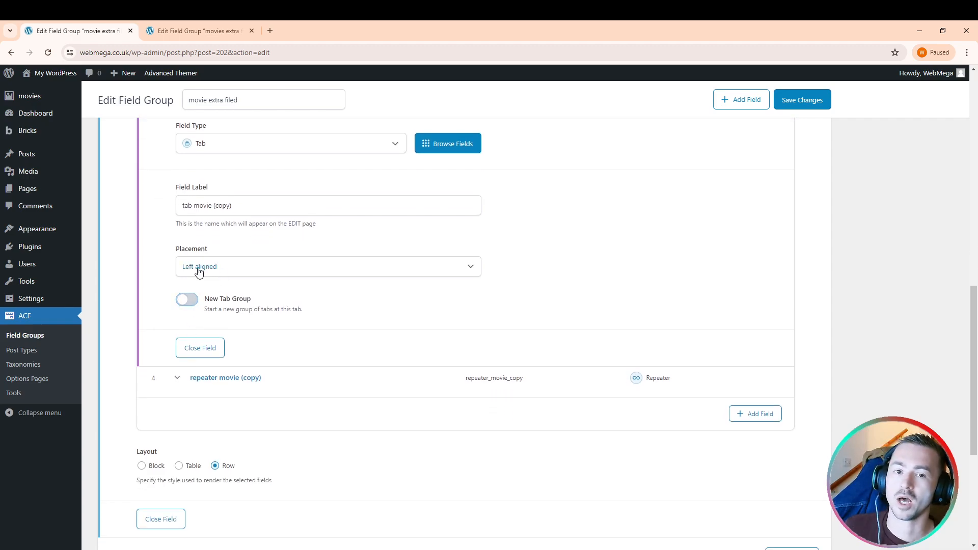
scroll(199, 273, "up", 2)
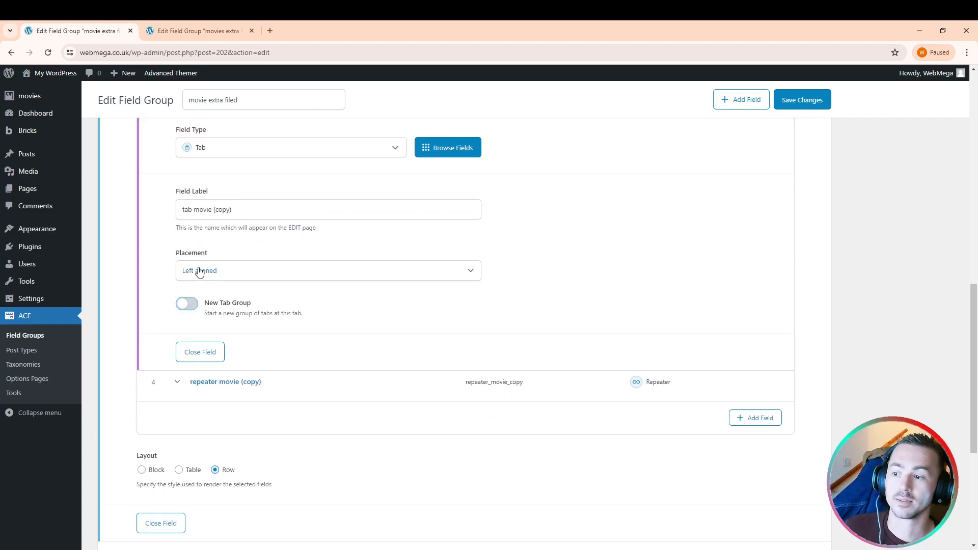
left_click(793, 102)
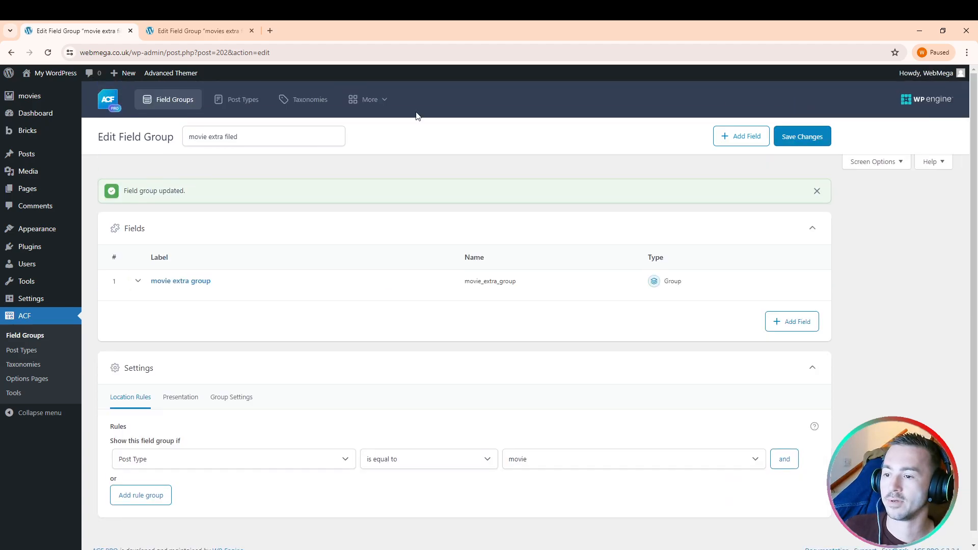
- Open a new movie entry and switch between the tab movie and tab movie (copy) tabs to check their fields
left_click(32, 100)
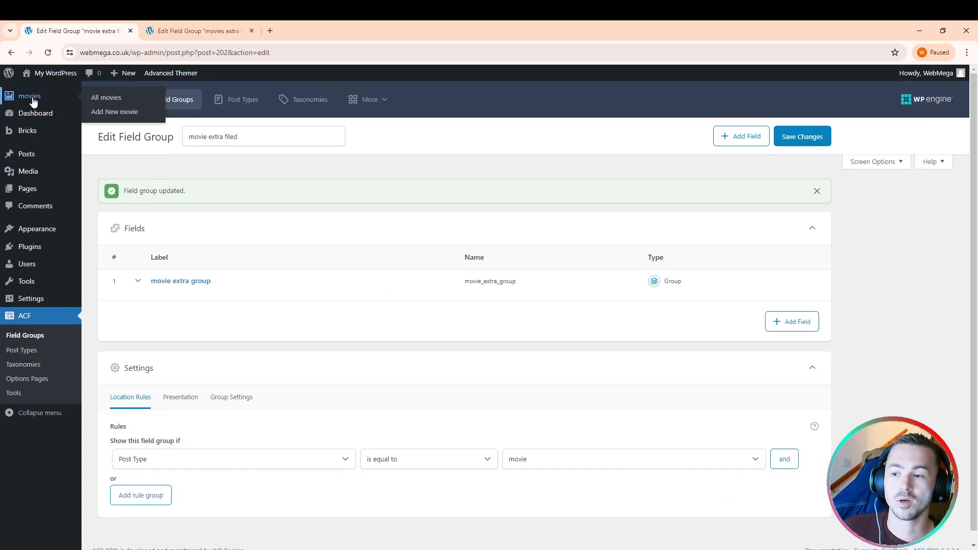
left_click(170, 102)
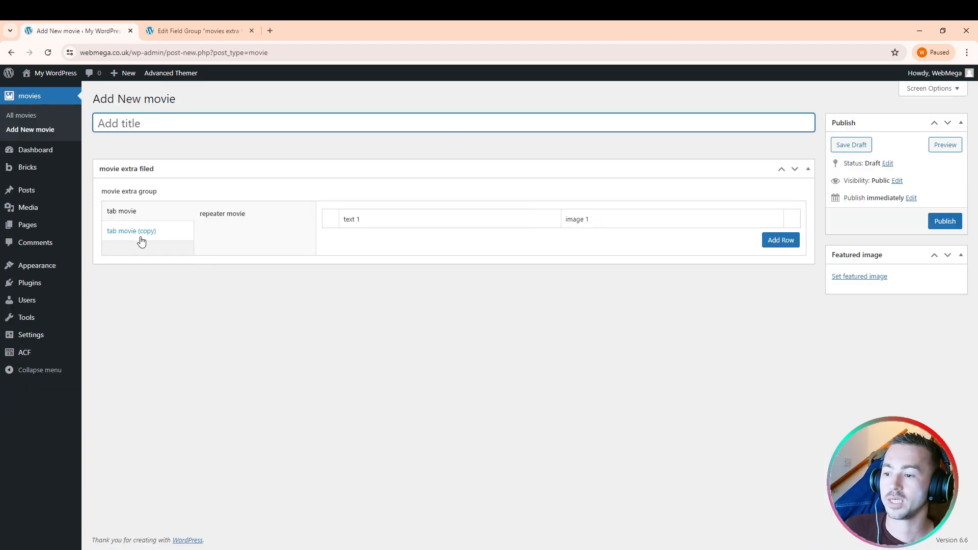
left_click(135, 232)
left_click(132, 215)
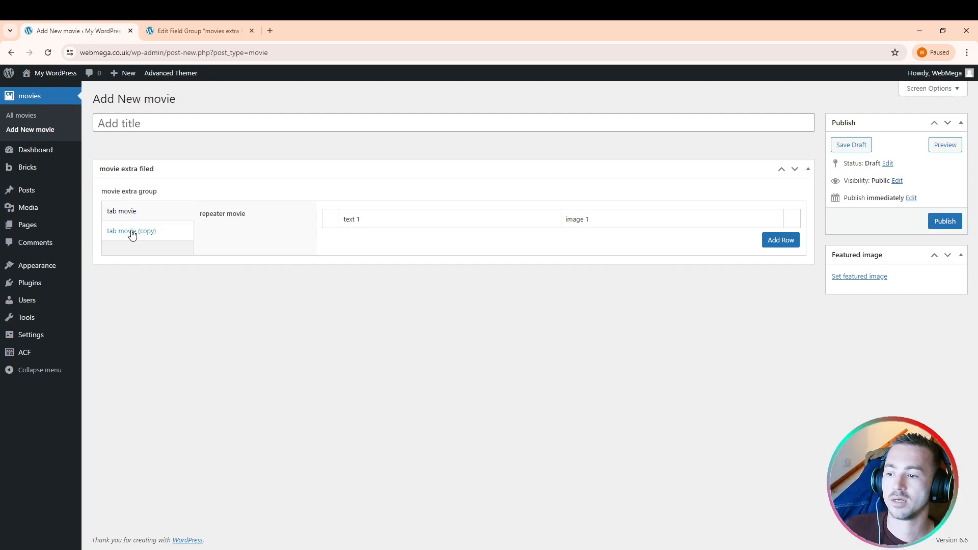
left_click(131, 232)
left_click(131, 214)
- Add a row to the repeater movie field and enter "wqwdqwa" as its text 1 value
left_click(773, 243)
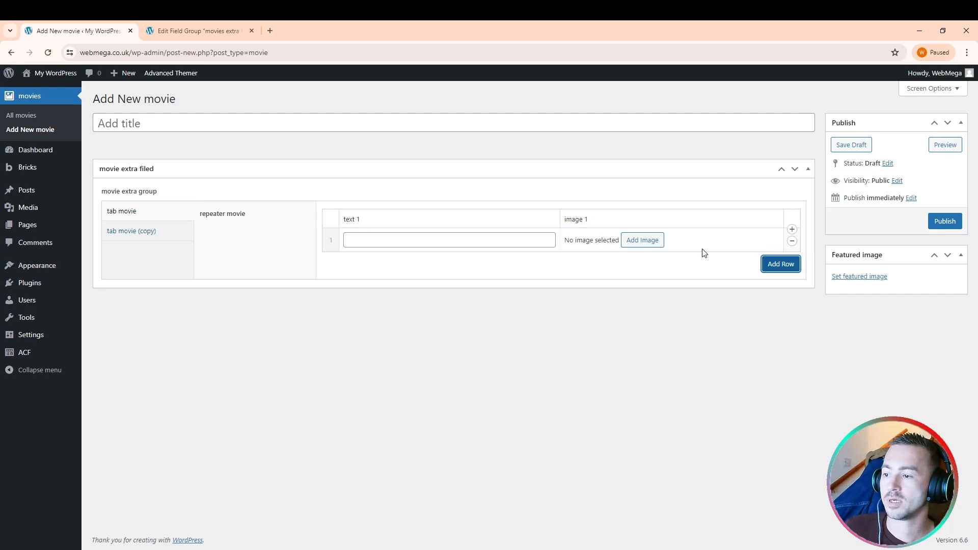
left_click(371, 246)
type("wqwdqwa")
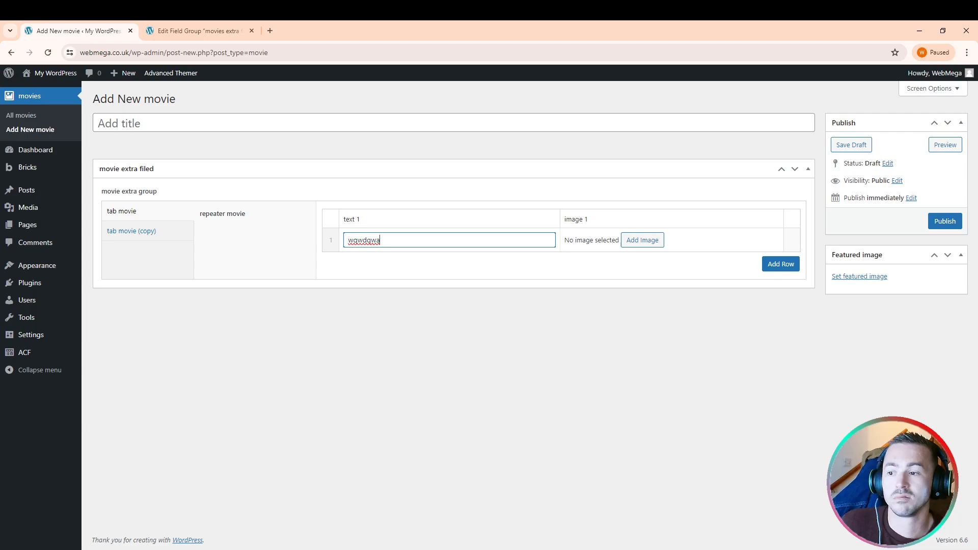
mouse_move(24, 309)
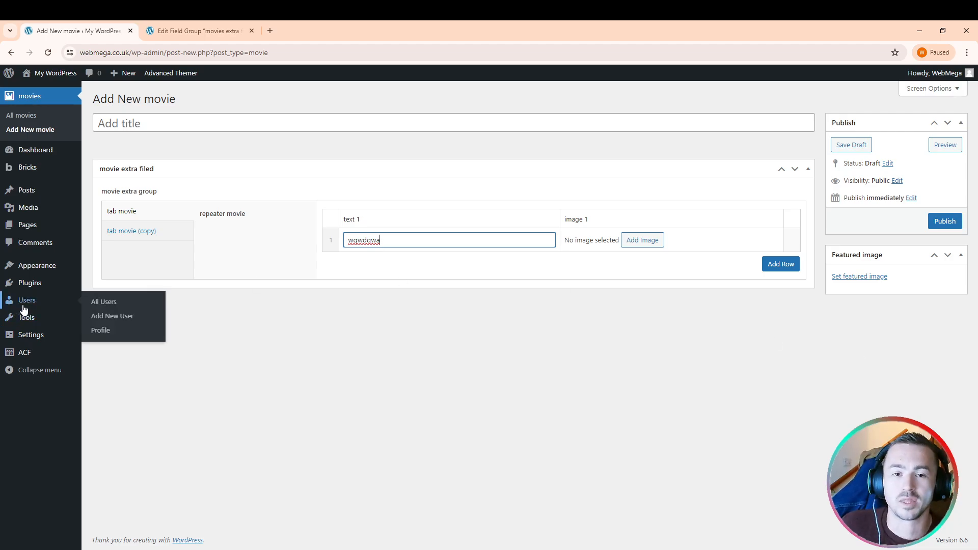